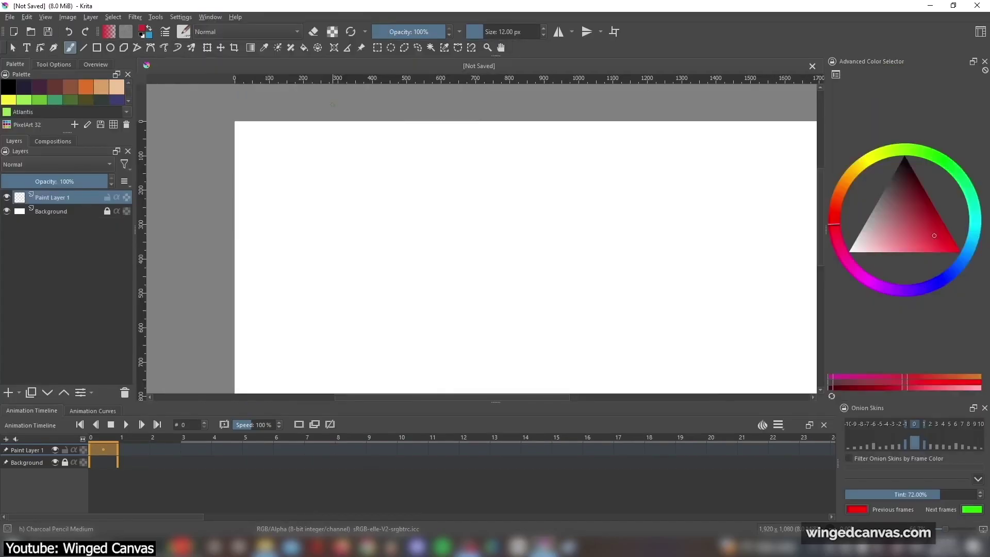
Step: Move the Advanced Color Selector docker left, stop playback, and open frame 9's context menu
mouse_move(890, 69)
mouse_down()
mouse_move(212, 135)
mouse_move(93, 86)
mouse_move(93, 178)
mouse_move(51, 187)
mouse_move(60, 195)
mouse_up()
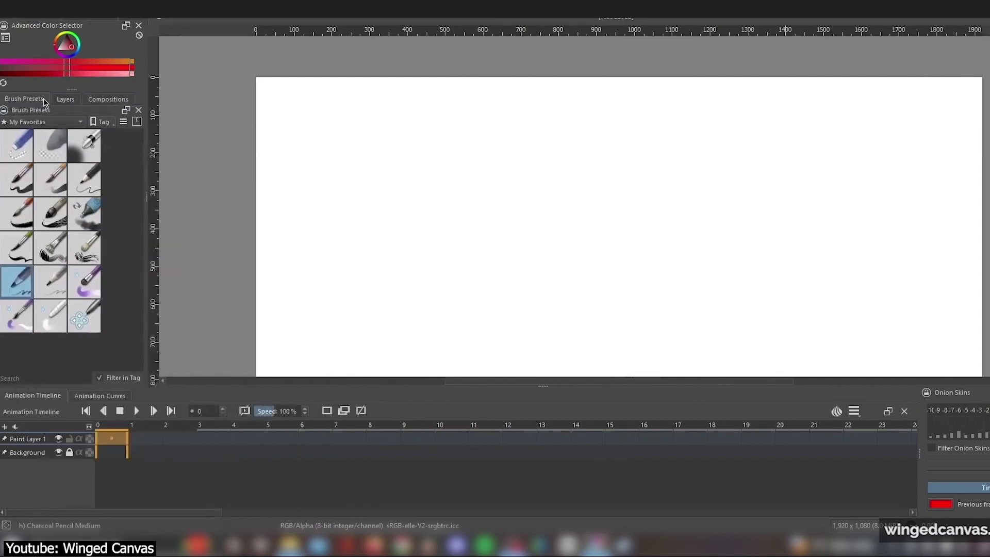
click(58, 141)
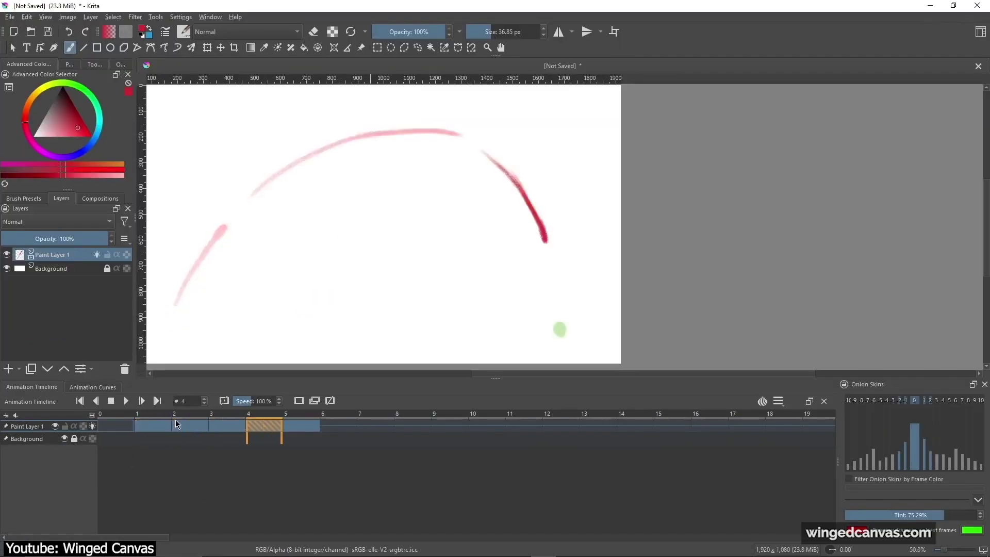
click(110, 401)
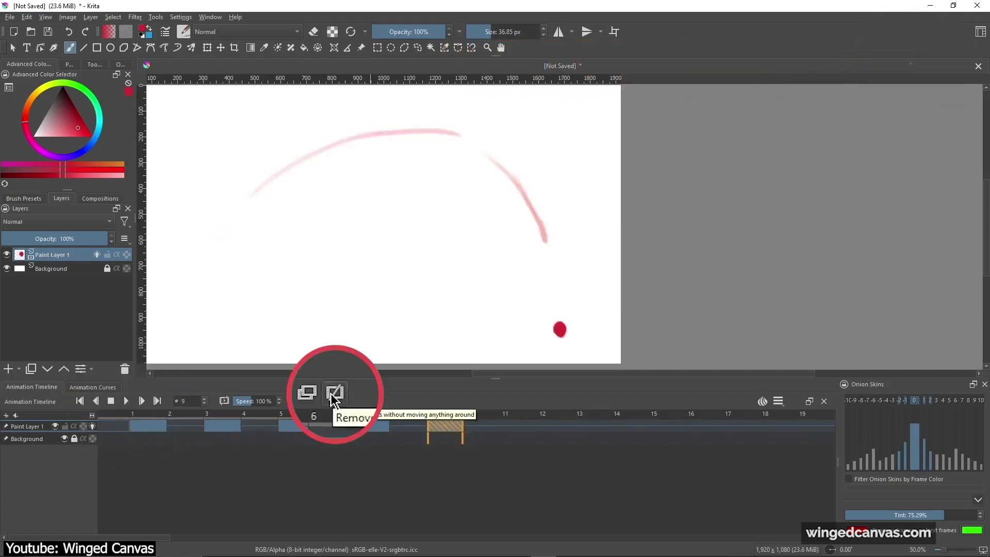
right_click(487, 432)
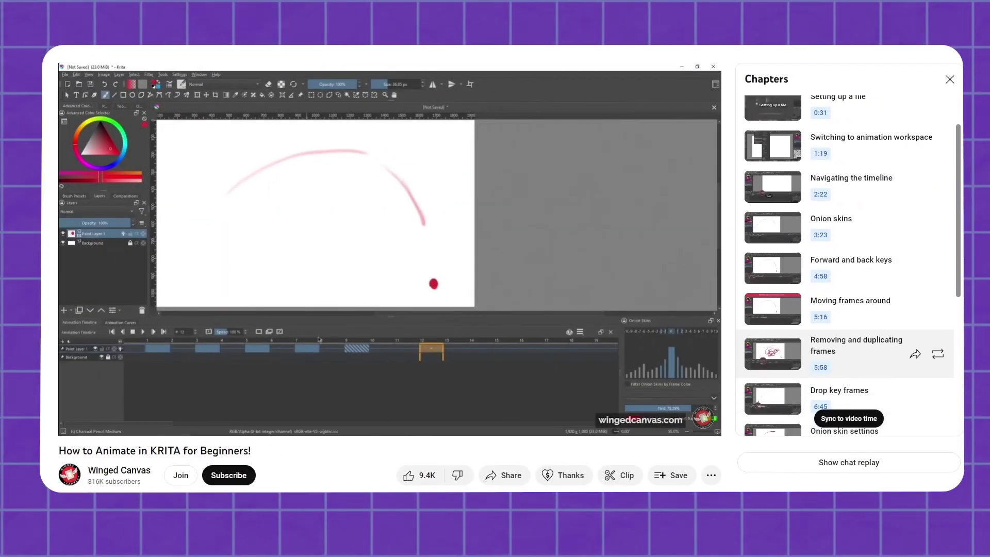
Step: Scroll down the Krita tutorial's Chapters list
scroll(846, 258, down, 2)
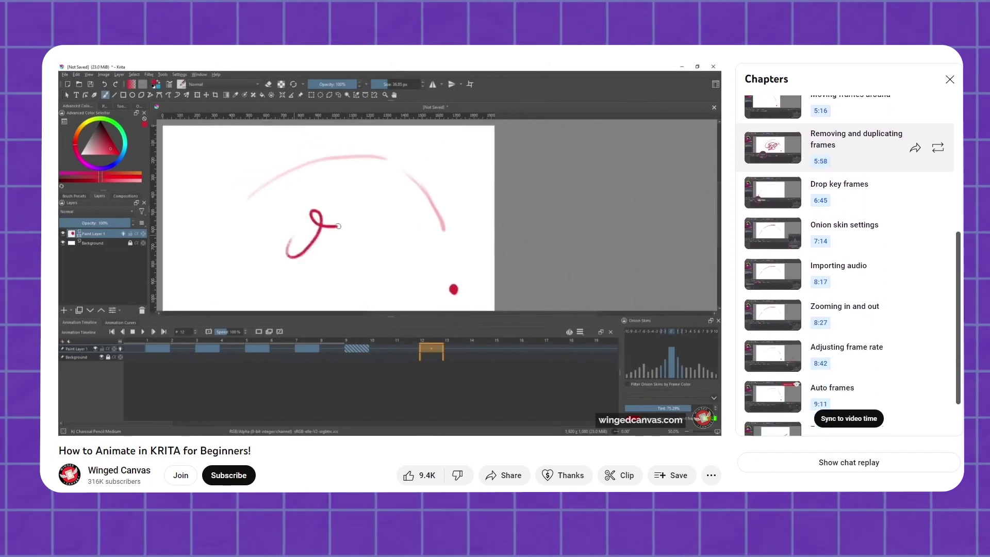
scroll(846, 257, down, 1)
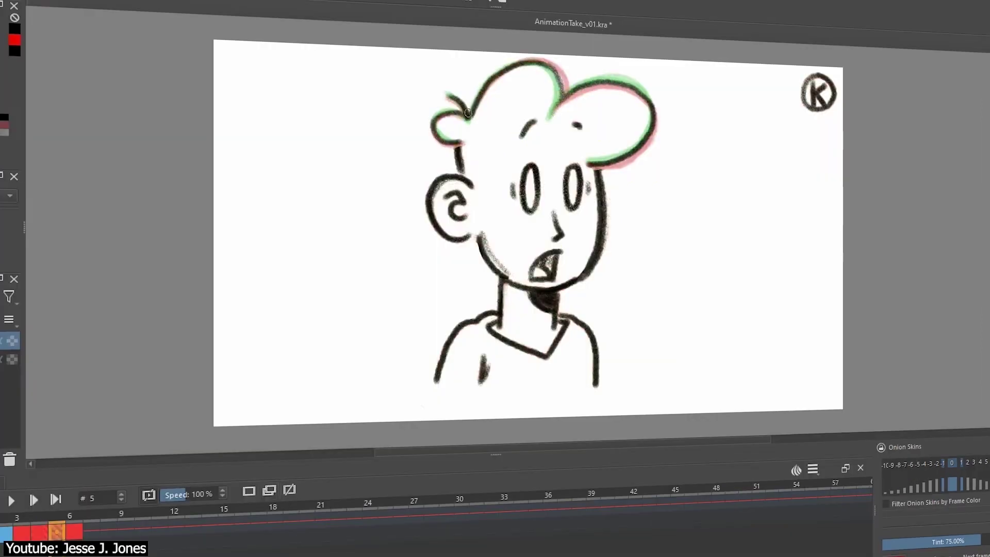
Step: Play the head animation, rewind to the first frame, replay it and scrub ahead to check the tilt
key(space)
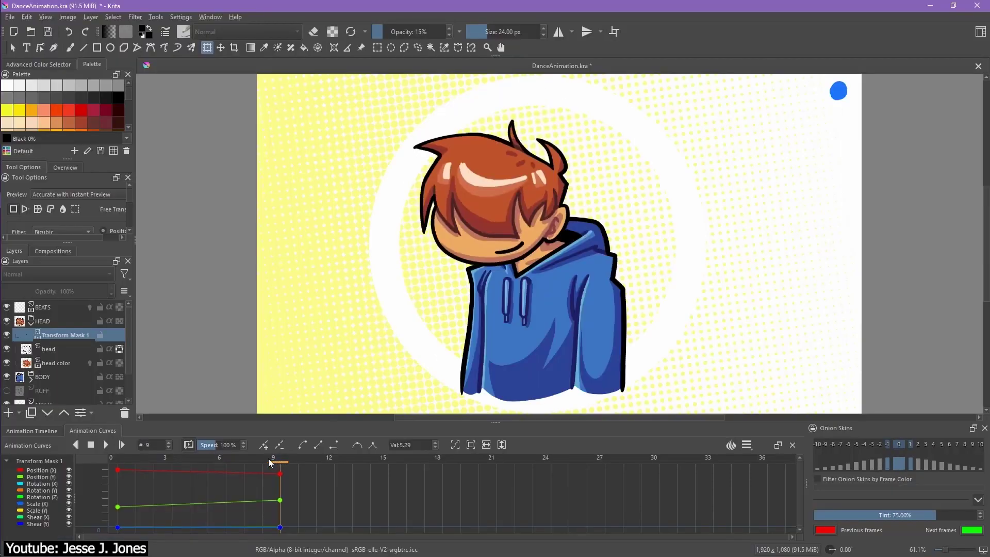
mouse_move(278, 458)
mouse_down()
mouse_move(138, 456)
mouse_move(258, 460)
mouse_up()
key(space)
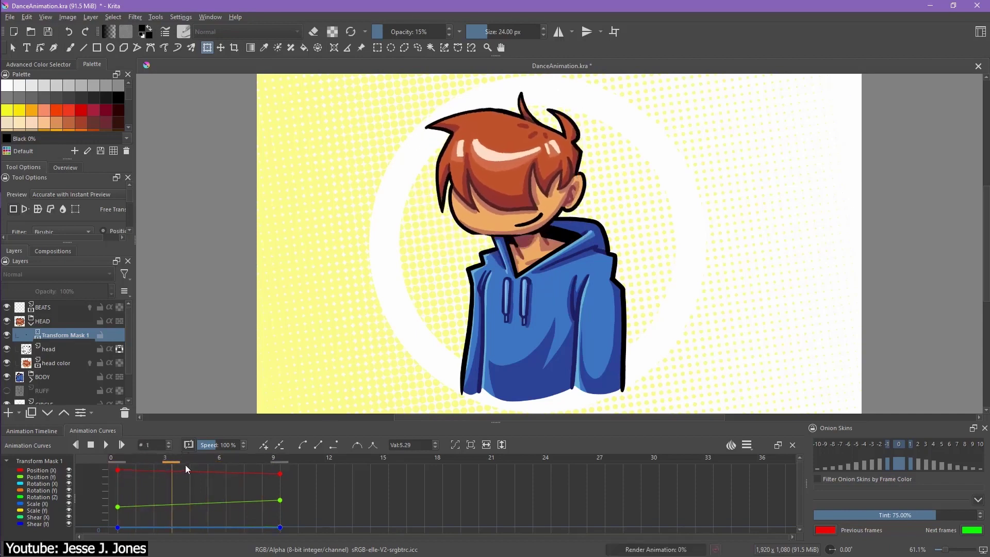
drag(225, 462, 281, 459)
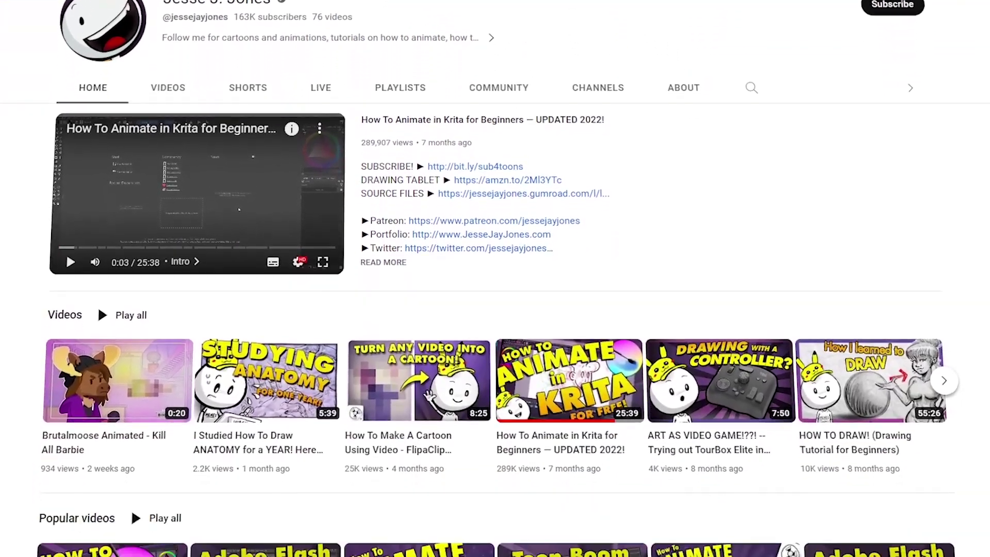
Step: Scroll the channel Home tab down to the Free Animation Software and Toon Boom Harmony playlists
scroll(495, 289, down, 8)
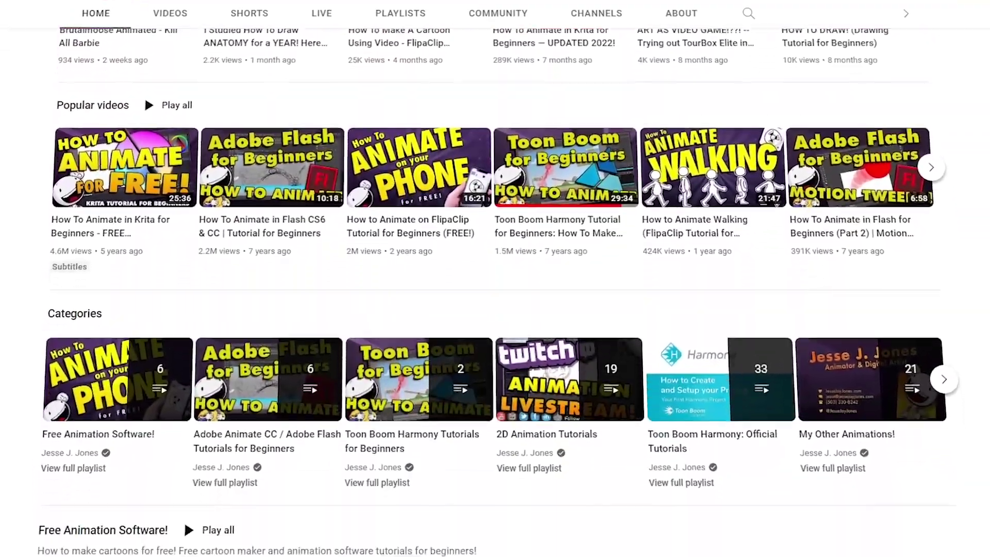
scroll(494, 289, down, 6)
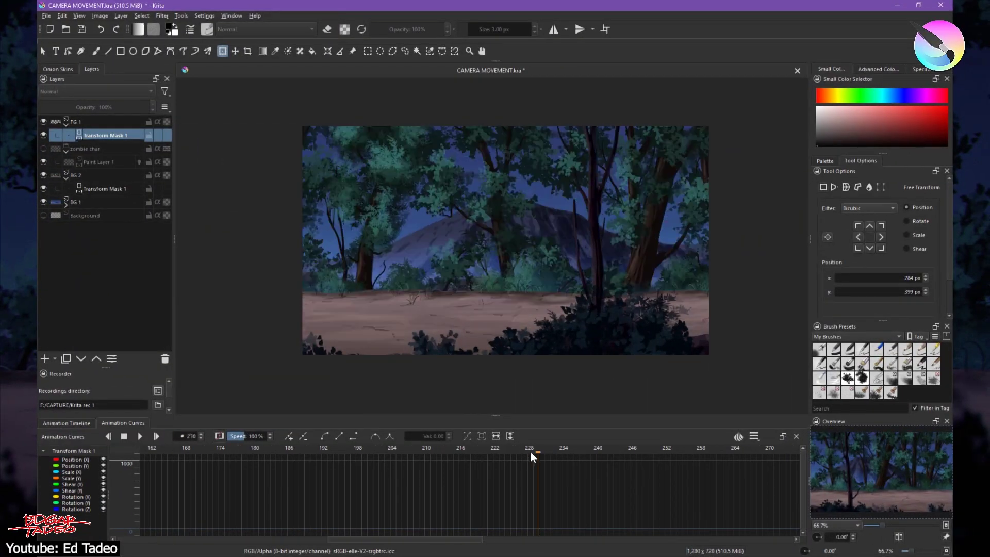
Step: At frame 230, slide the foreground trees and background sideways to key Position X
drag(348, 212, 571, 240)
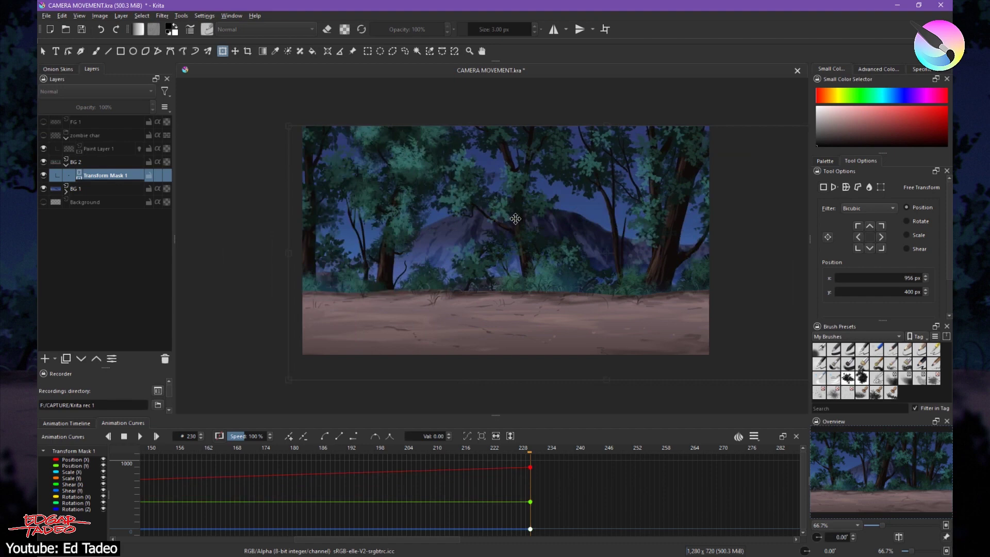
drag(536, 237, 455, 218)
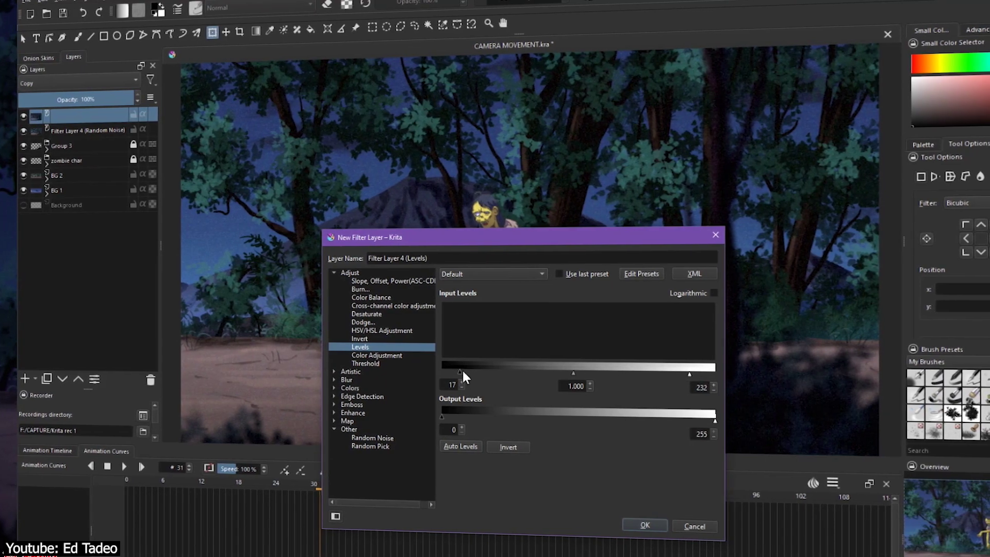
Step: Confirm the Levels filter layer, then add a Color Adjustment filter layer with a reshaped Blue curve
click(635, 524)
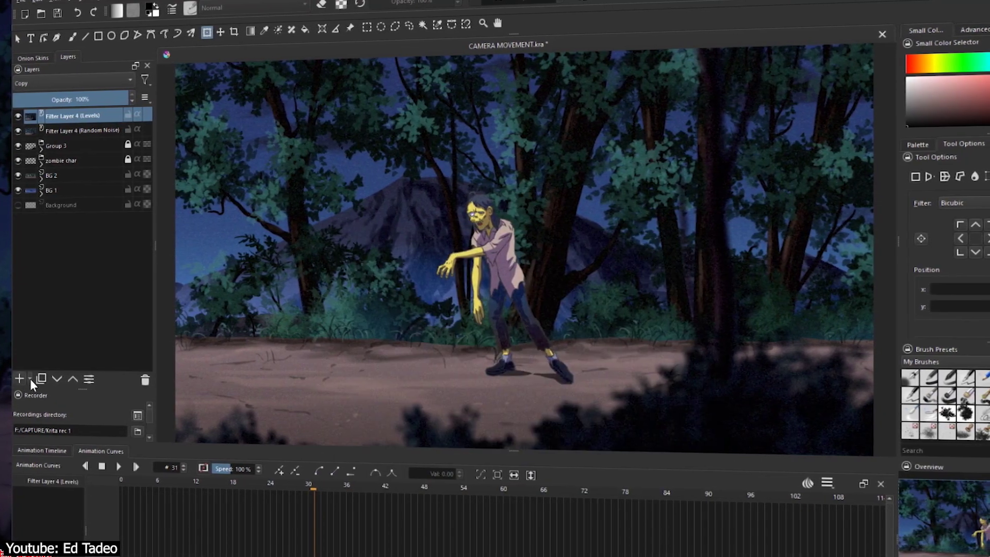
click(62, 444)
click(367, 356)
click(490, 296)
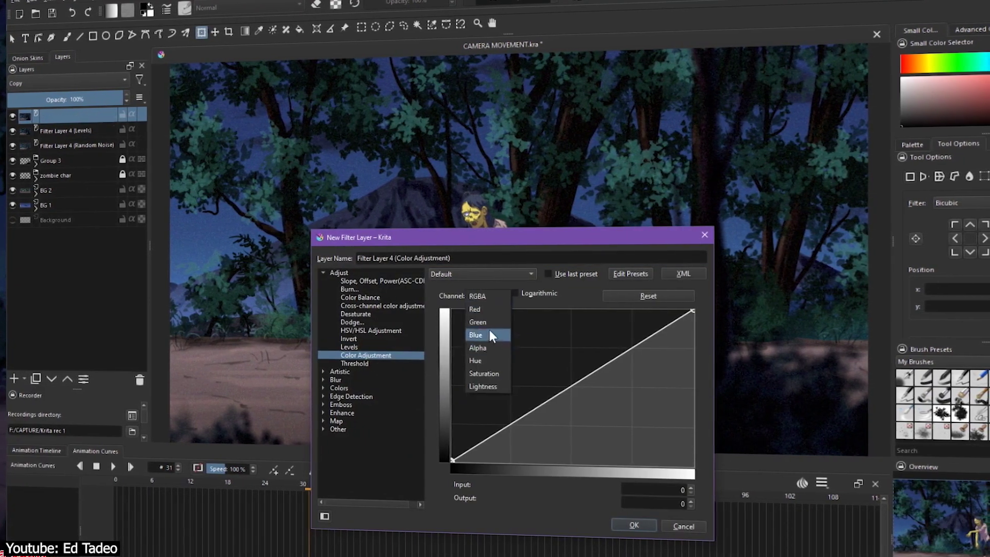
click(490, 336)
drag(524, 407, 497, 410)
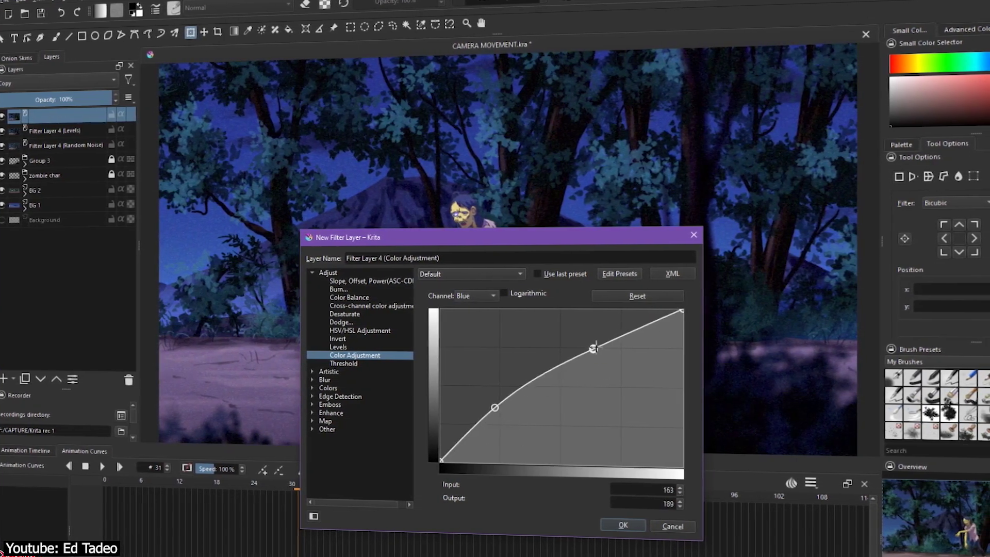
drag(594, 348, 612, 356)
key(Return)
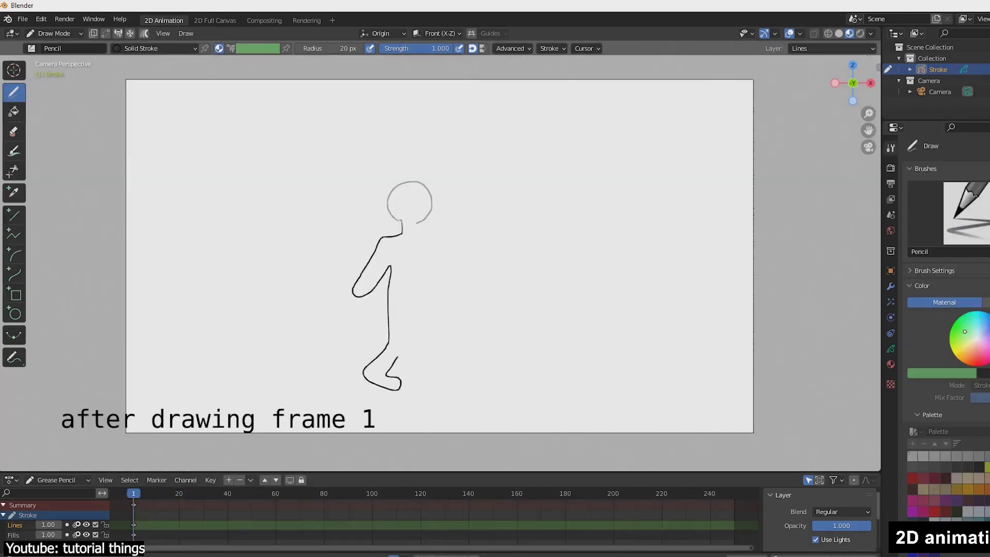
Step: Finish the frame 1 figure's leg and arm, then add a blank keyframe at frame 3 and draw its arm
drag(425, 347, 447, 368)
mouse_move(424, 306)
mouse_down()
mouse_move(422, 266)
mouse_move(448, 298)
mouse_up()
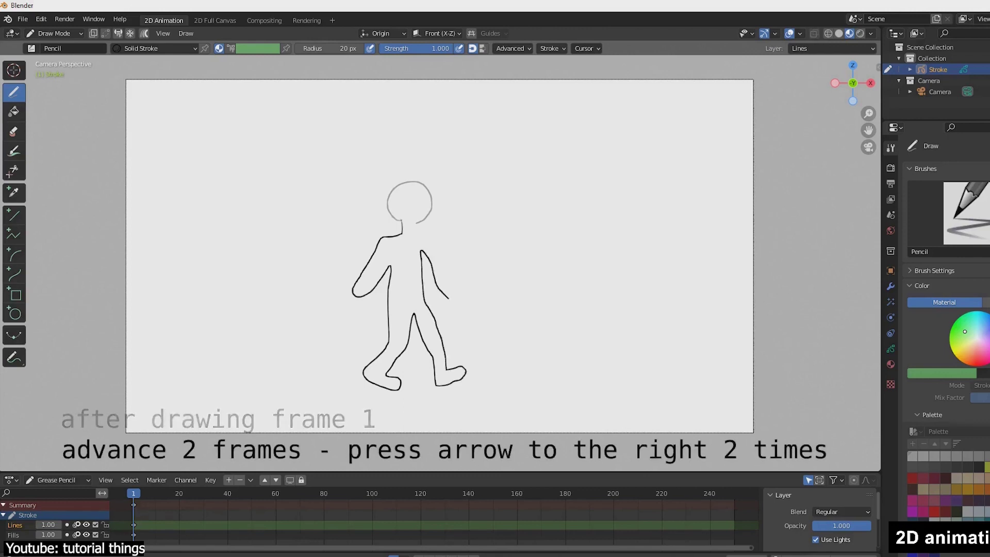
key(Right)
key(Right)
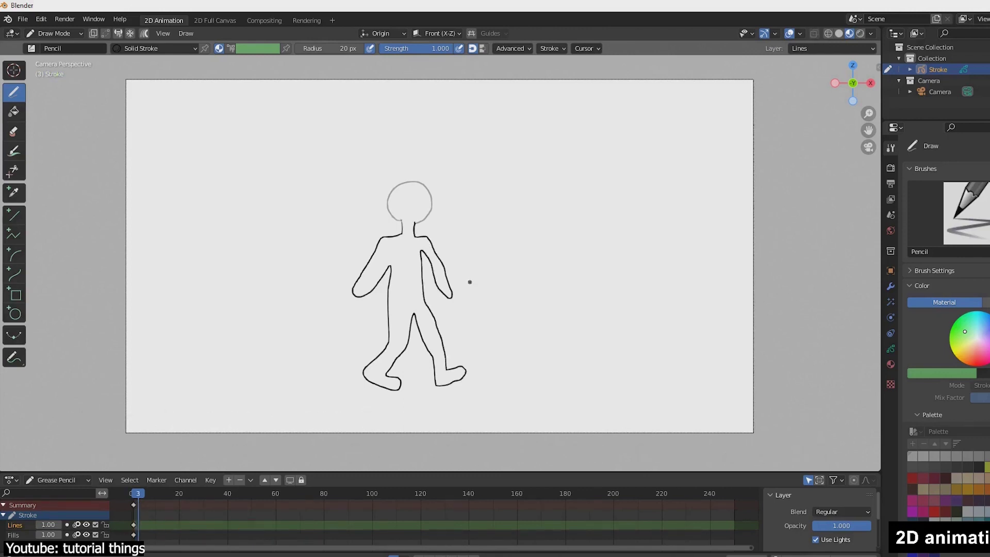
key(shift+i)
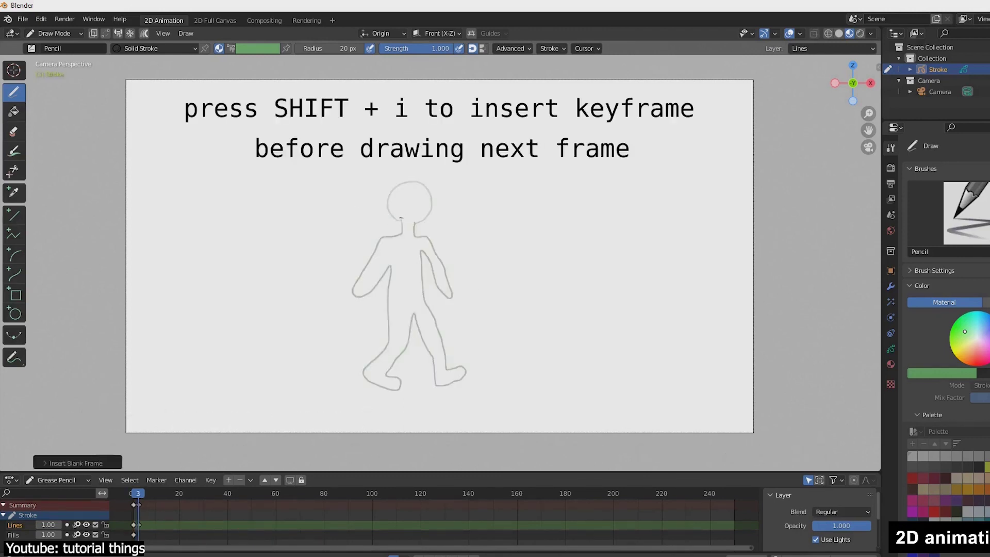
drag(387, 231, 351, 277)
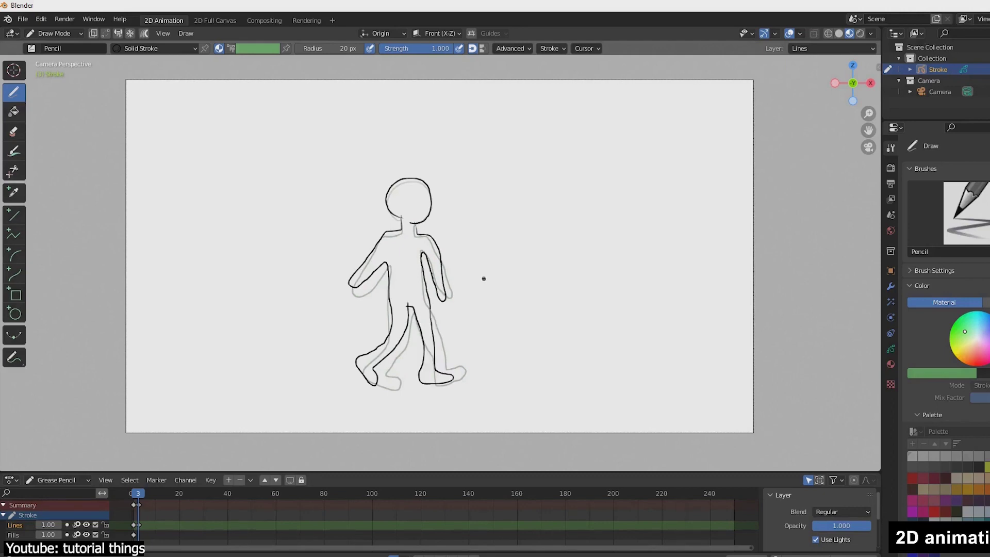
Step: Add blank keyframes at frames 5 and 11, drawing the next pose's head and leg
key(Right)
key(Right)
key(shift+i)
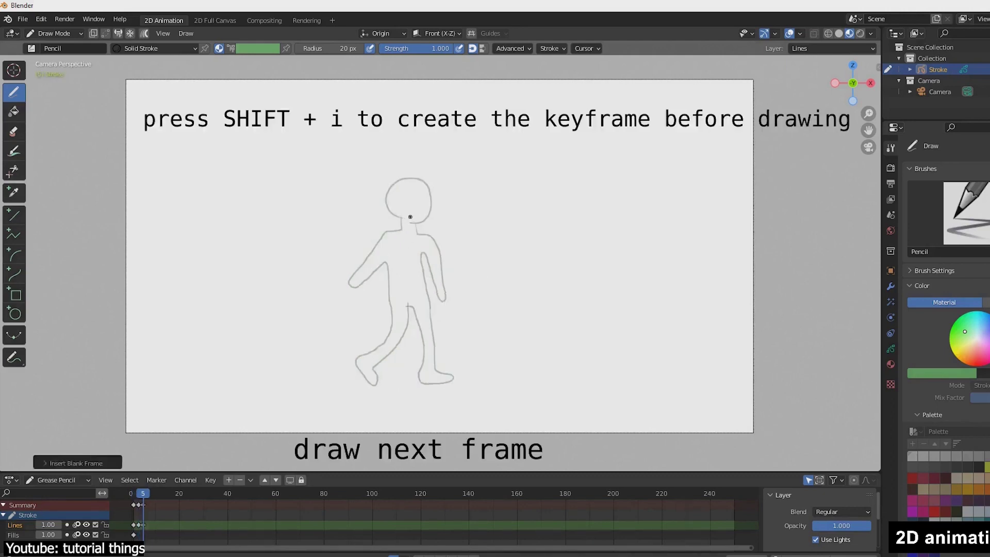
drag(401, 217, 385, 206)
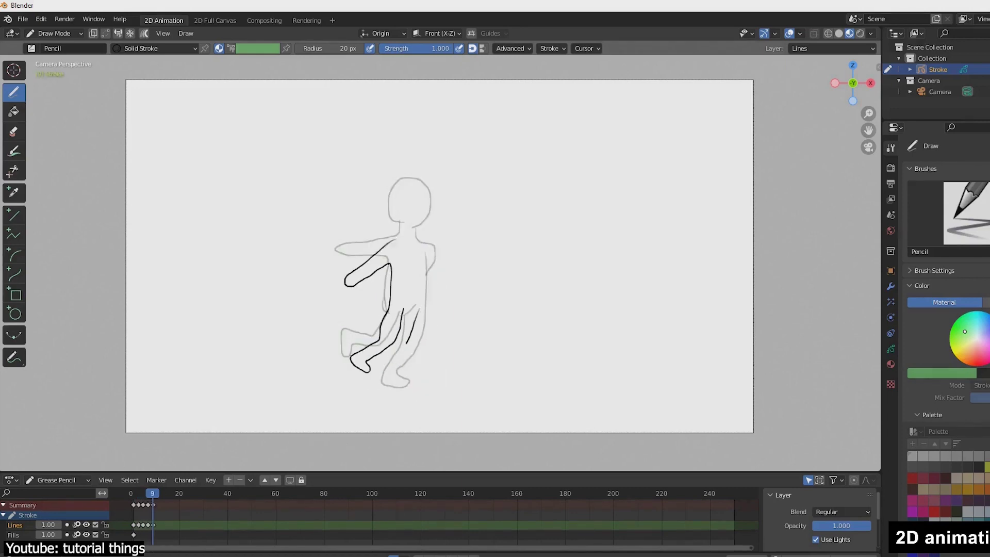
key(Right)
key(Right)
key(shift+i)
drag(406, 356, 420, 372)
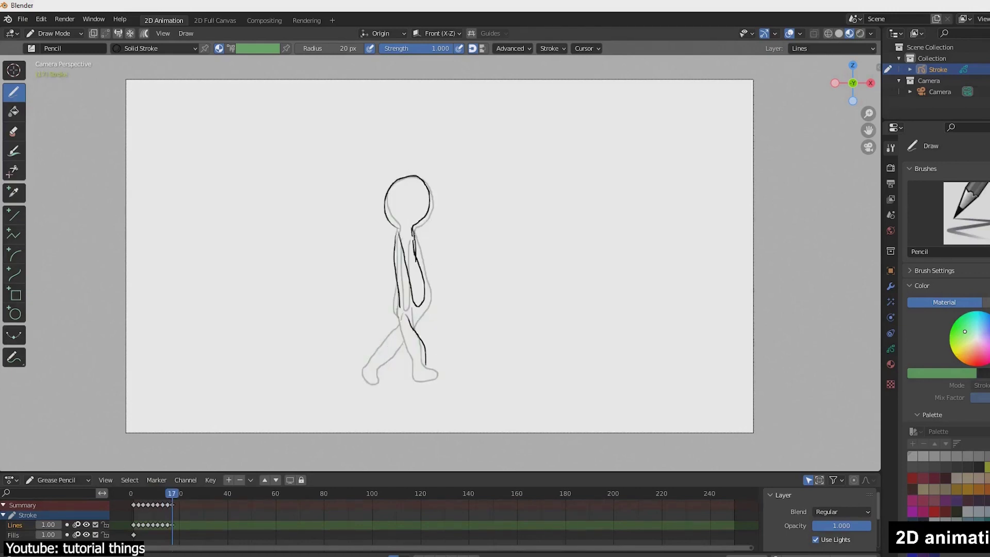
Step: Add blank keyframes at frames 19 and 23 and sketch the next walking pose's body
key(Right)
key(Right)
key(shift+i)
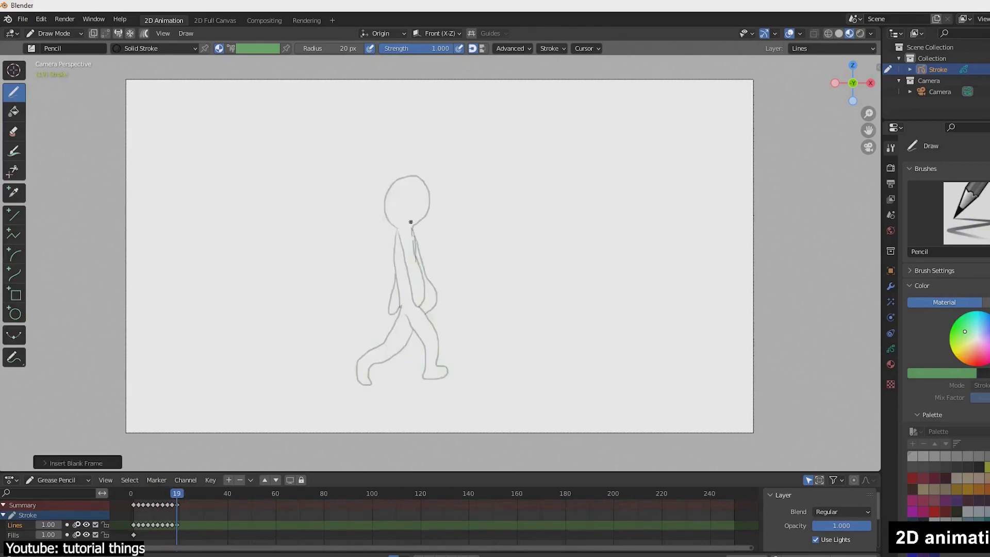
key(Right)
key(Right)
key(shift+i)
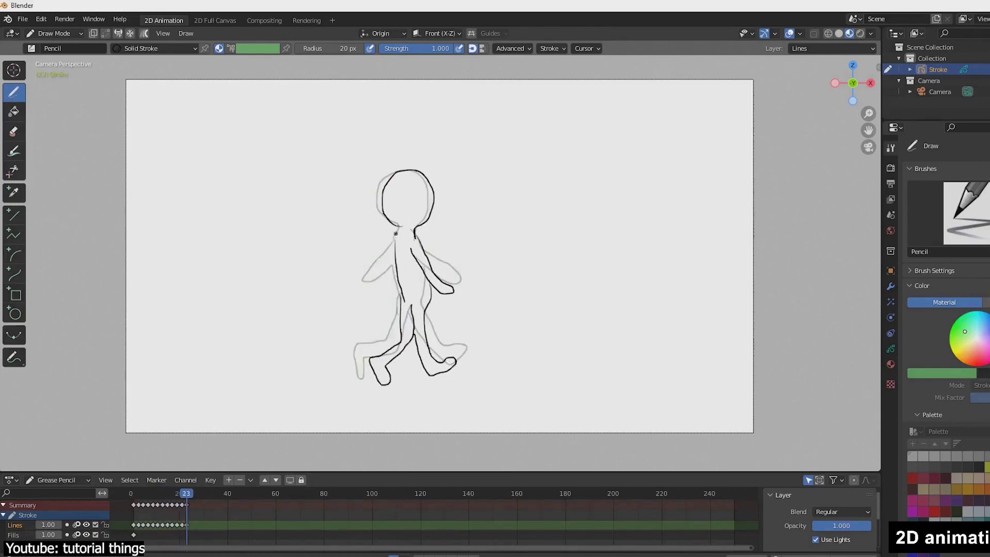
drag(404, 225, 406, 317)
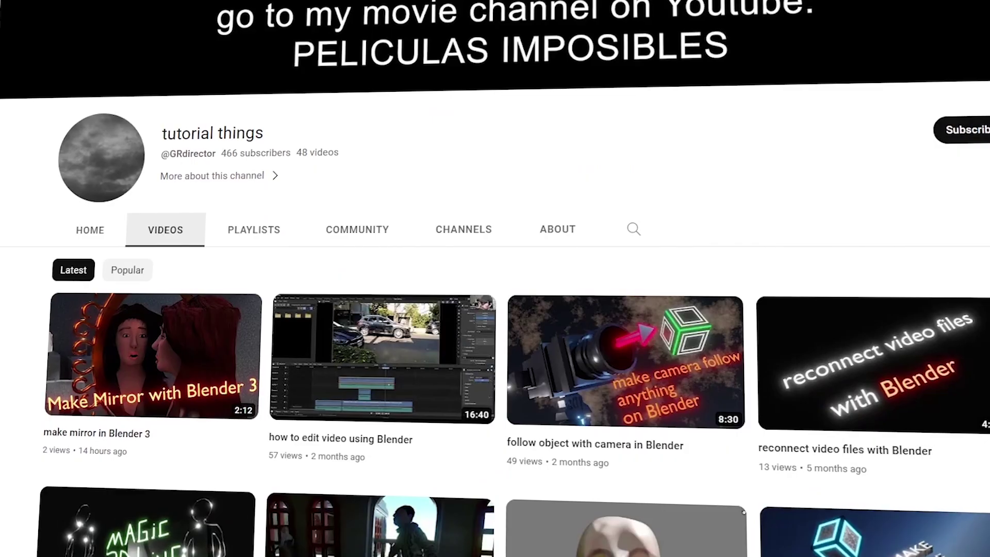
Step: Scroll the channel's Videos tab down to the older painting tutorial rows
scroll(495, 278, down, 6)
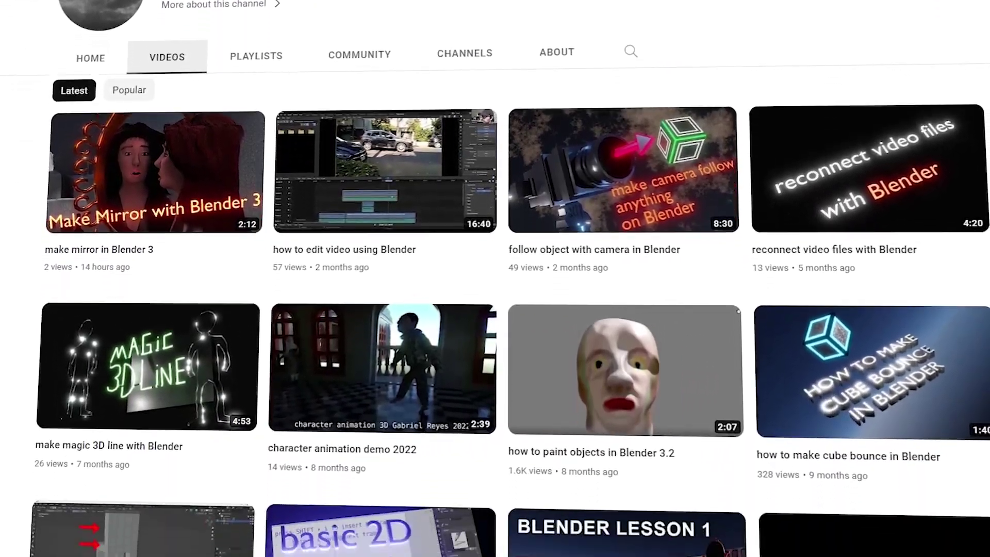
scroll(495, 278, down, 6)
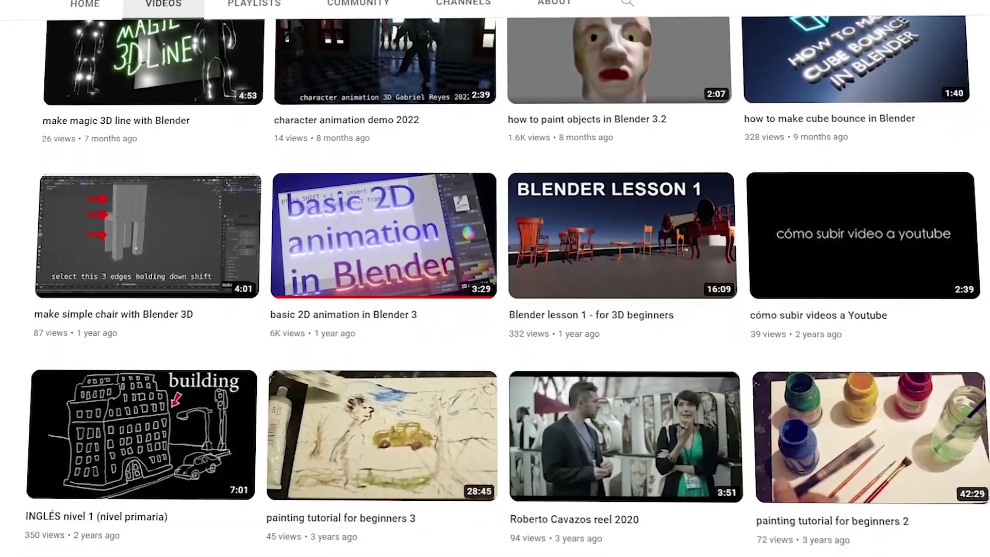
scroll(494, 278, down, 3)
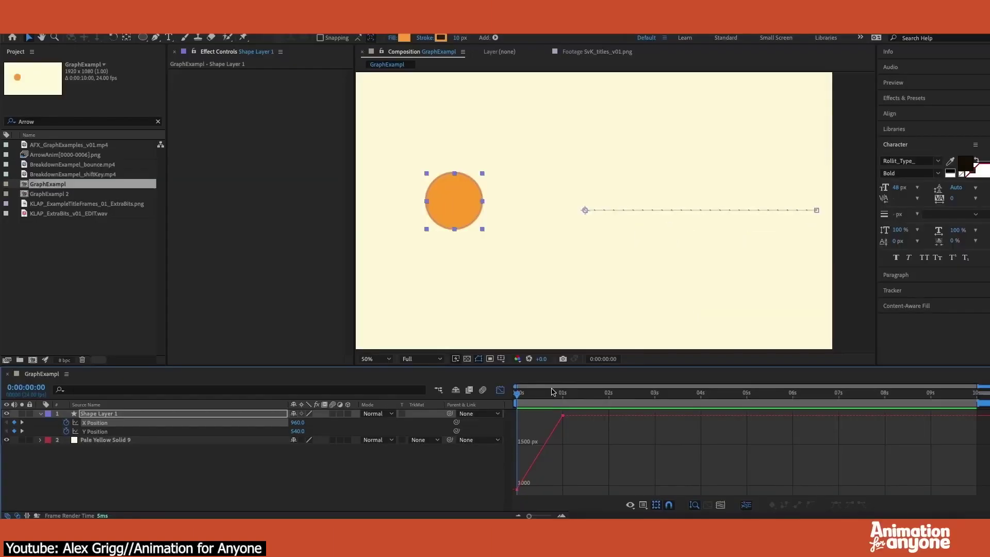
Step: Preview the orange circle's move, select both position keyframes on the graph, and return to frame 0
key(space)
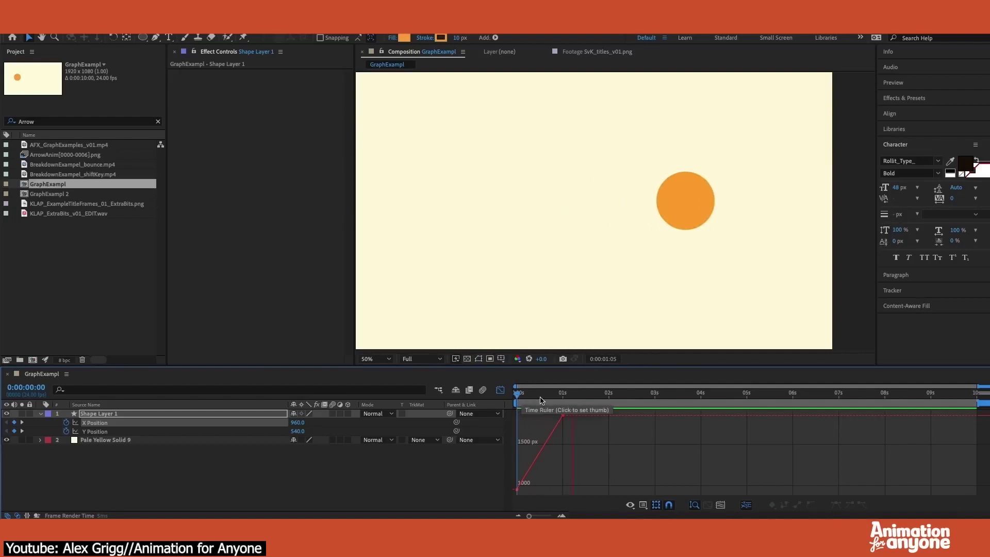
click(541, 400)
drag(576, 412, 512, 490)
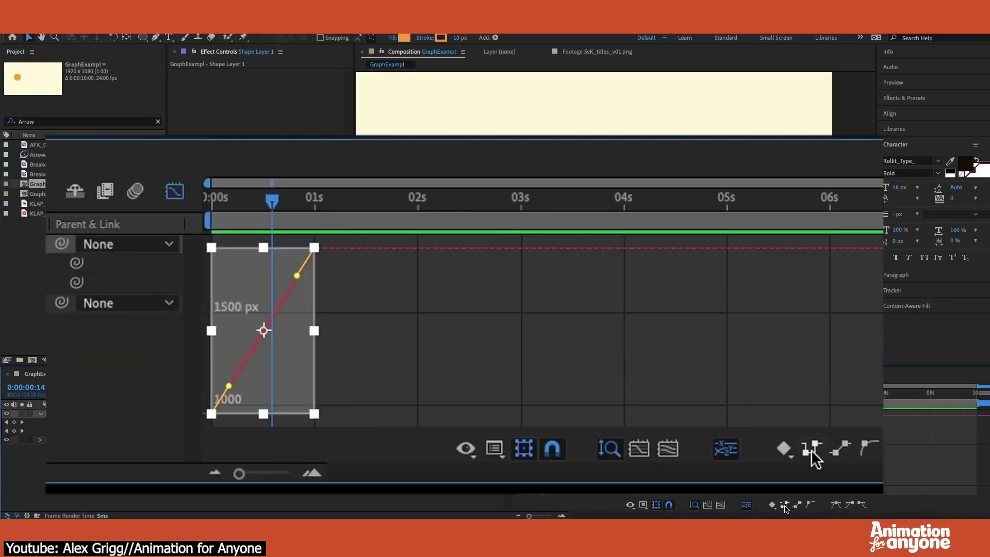
key(Home)
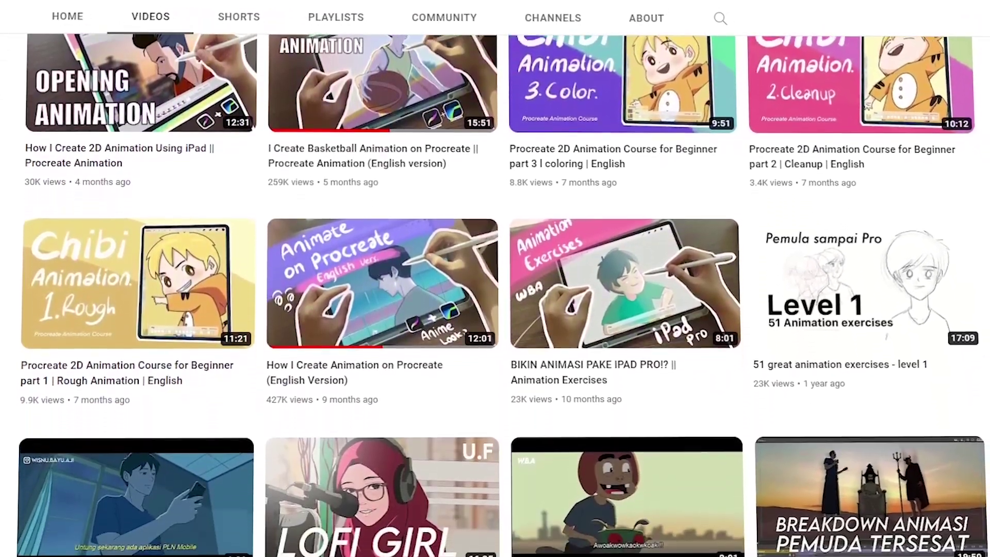
Step: Scroll the Videos grid down to the Lofi Girl and Tutorial Animasi videos
scroll(495, 278, down, 3)
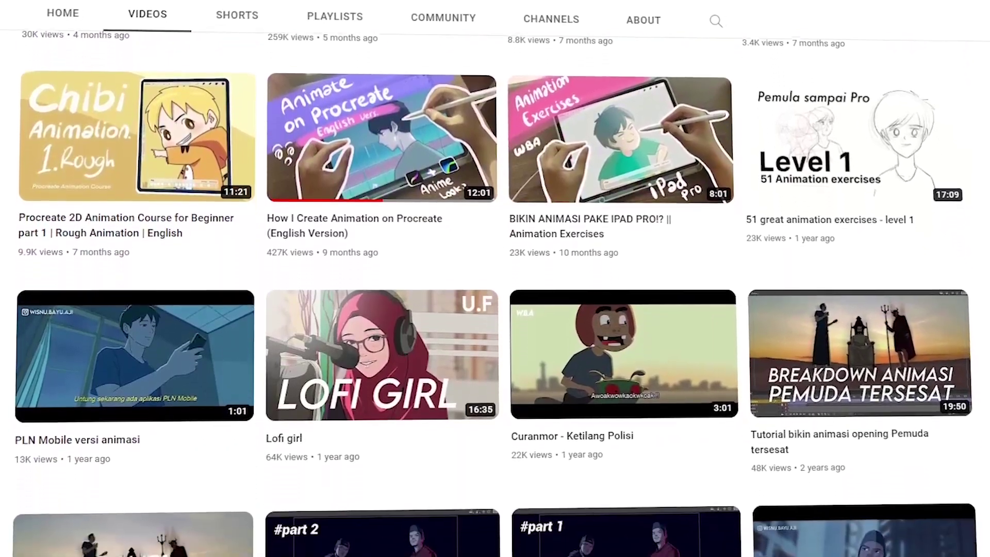
scroll(495, 278, down, 3)
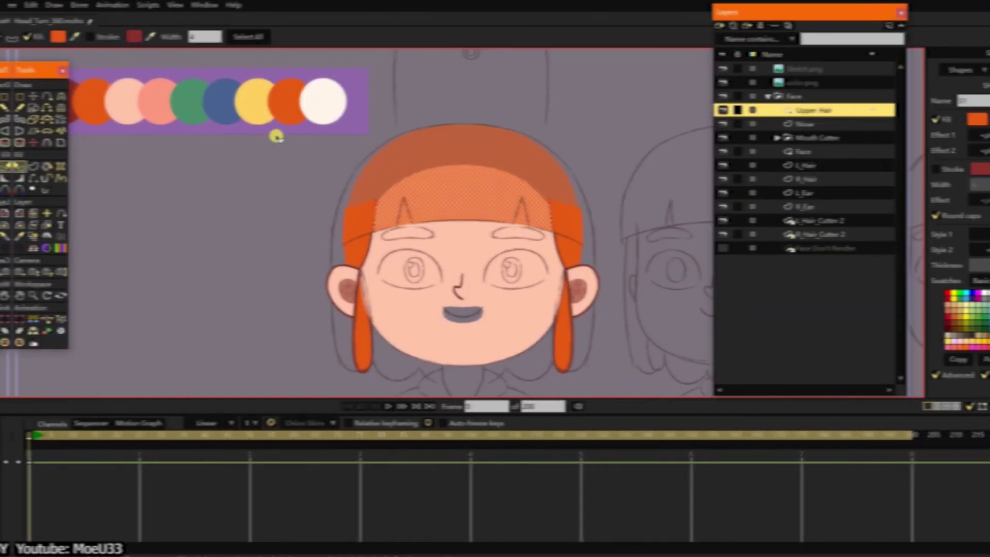
Step: Duplicate the Cutter layer as 'Cutter 2' and select it with the Upper Hair 2 layer
right_click(762, 110)
click(708, 25)
text(Cutter)
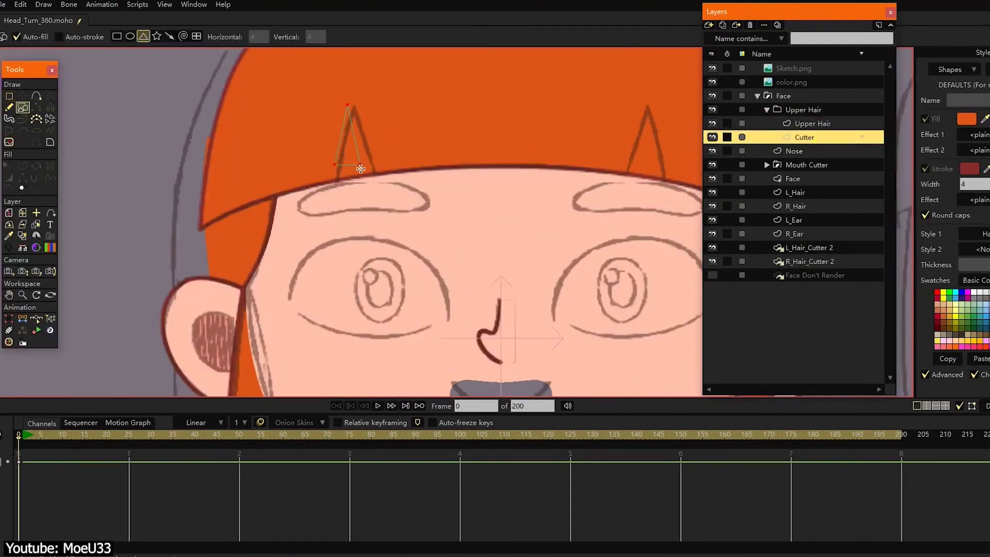
right_click(800, 109)
click(836, 224)
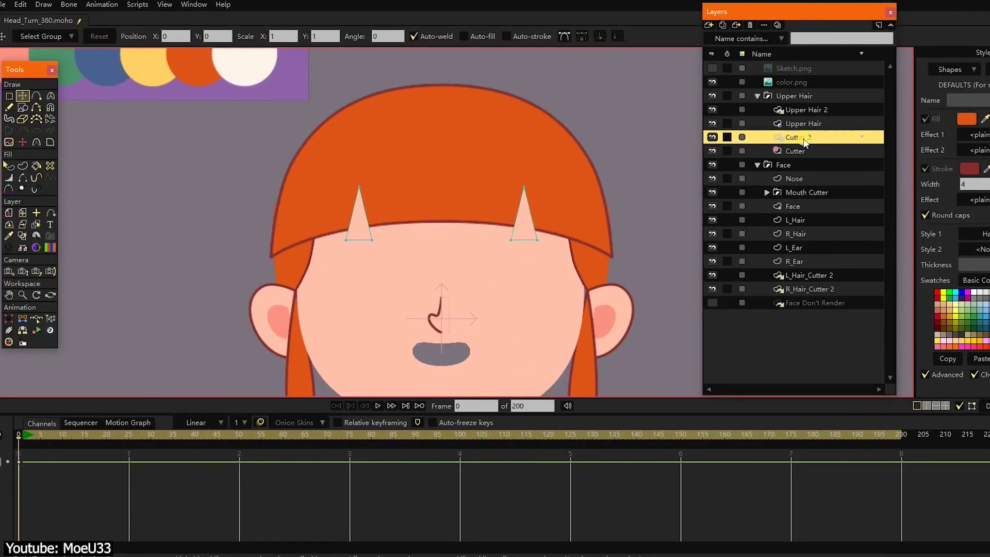
click(796, 109)
click(806, 124)
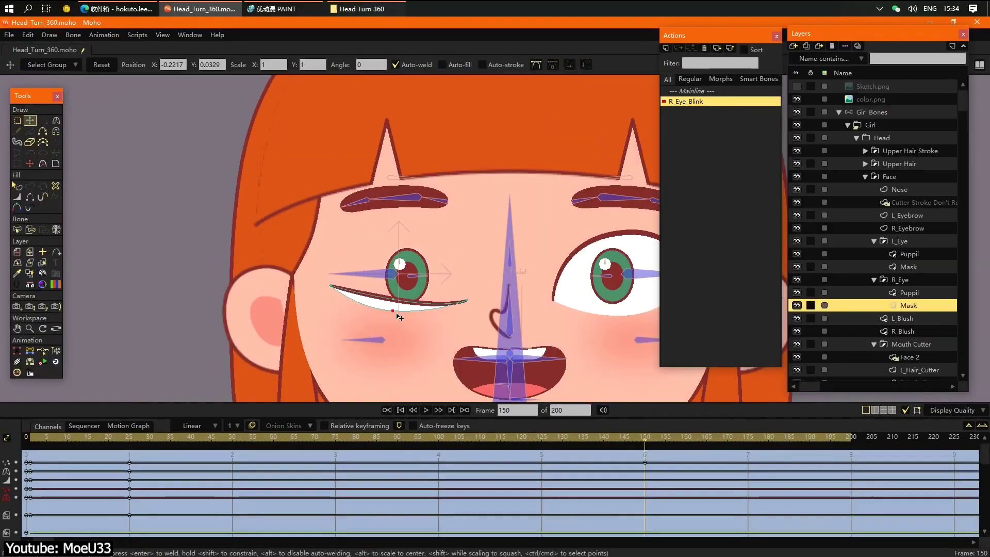
scroll(361, 232, up, 2)
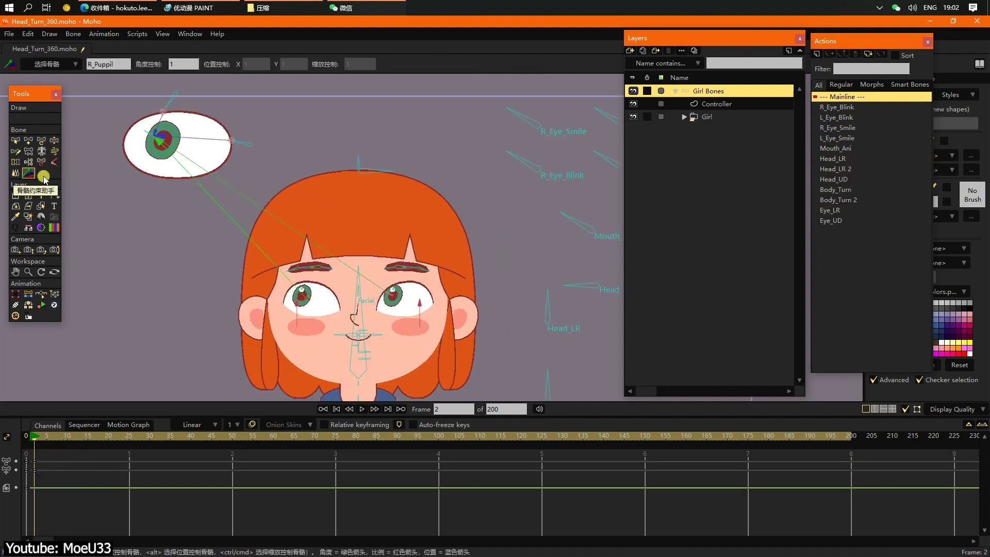
Step: Select the R_Puppil bone and drag it down to shift both pupils at frame 2
click(394, 298)
key(b)
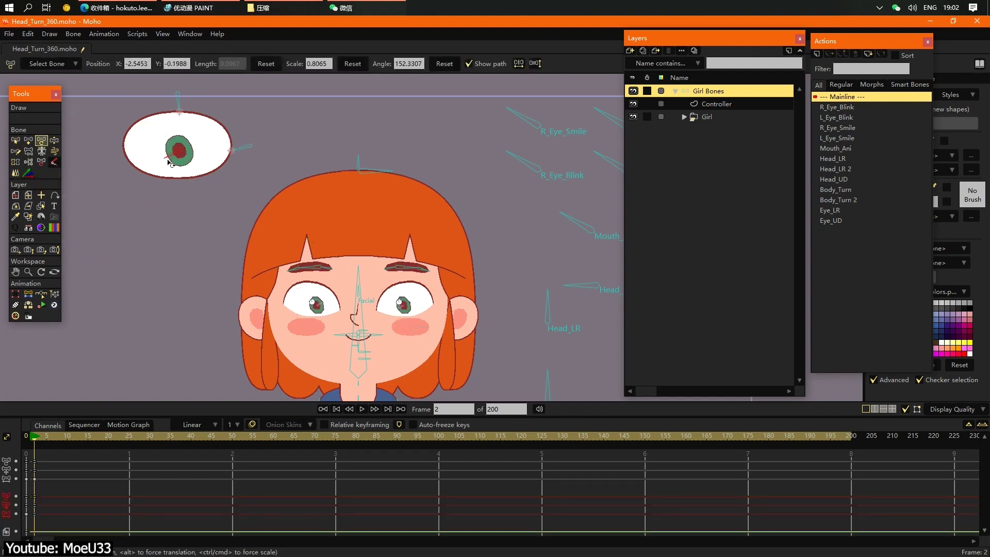
key(b)
scroll(217, 293, up, 3)
scroll(417, 292, down, 3)
drag(412, 292, 405, 323)
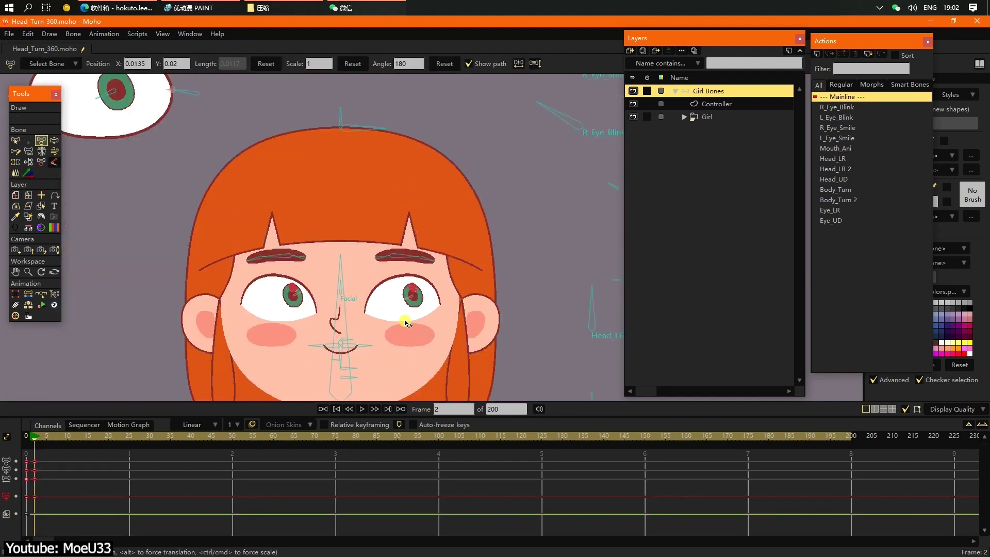
scroll(398, 257, down, 3)
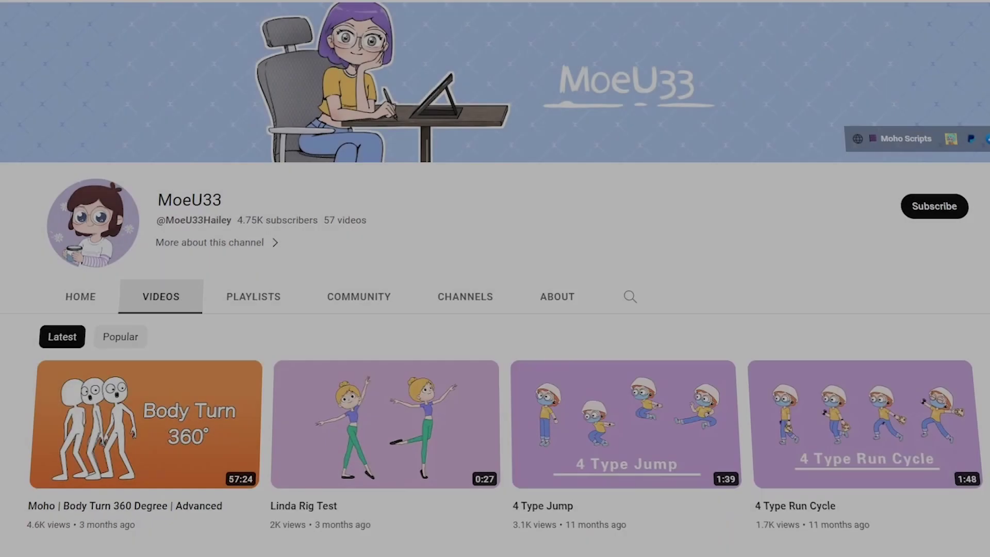
Step: Scroll down the channel's Videos tab to the older Moho Pro and Duik rigging tutorials
scroll(495, 309, down, 5)
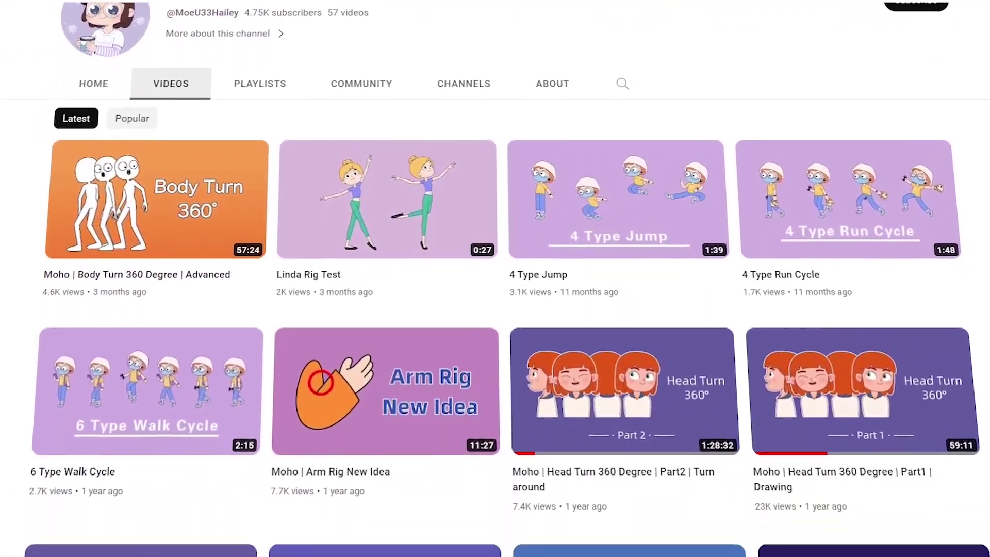
scroll(495, 309, down, 5)
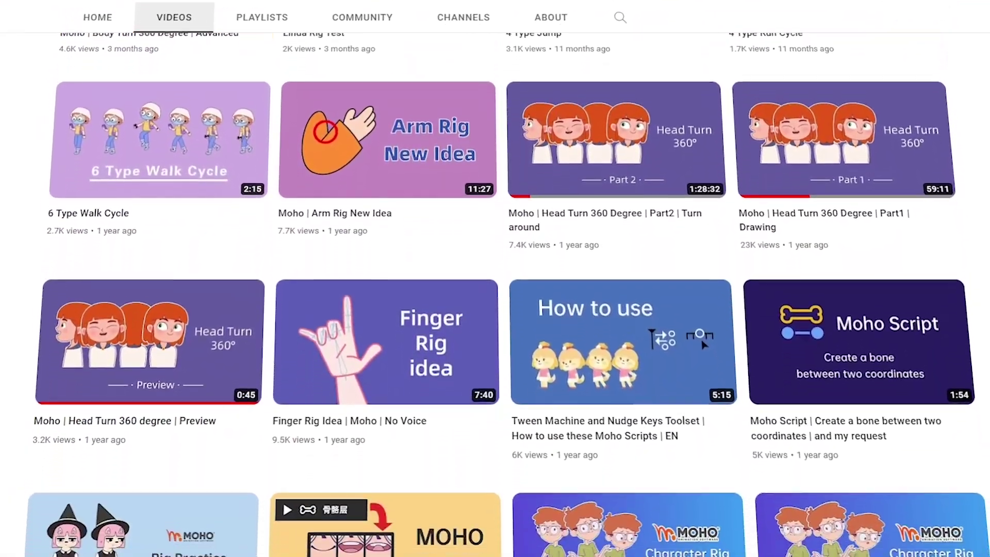
scroll(495, 309, down, 5)
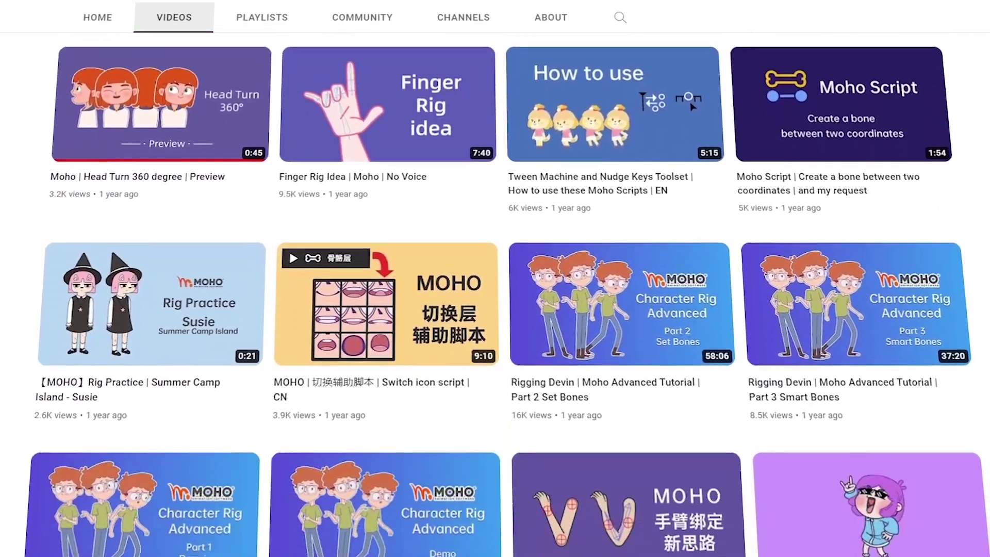
scroll(495, 309, down, 5)
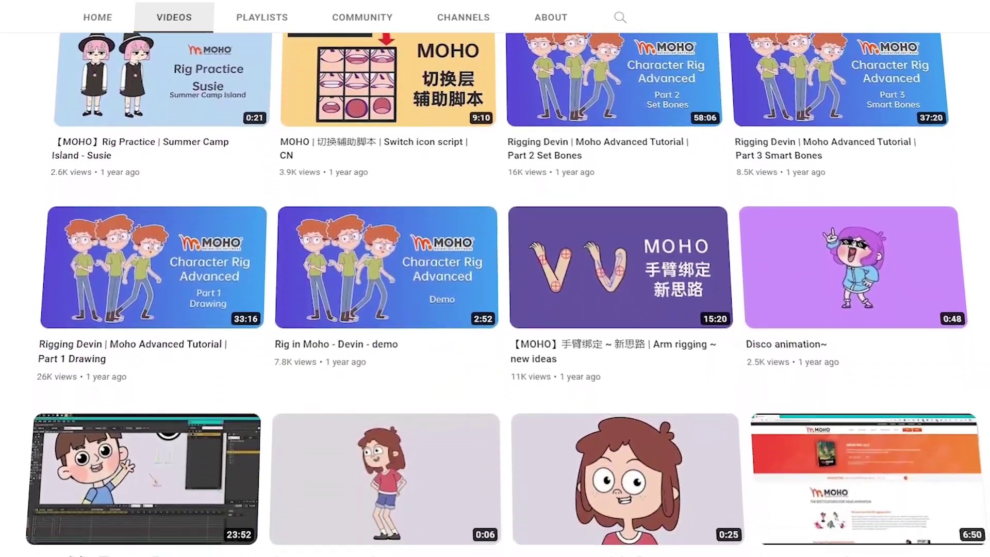
scroll(495, 310, down, 5)
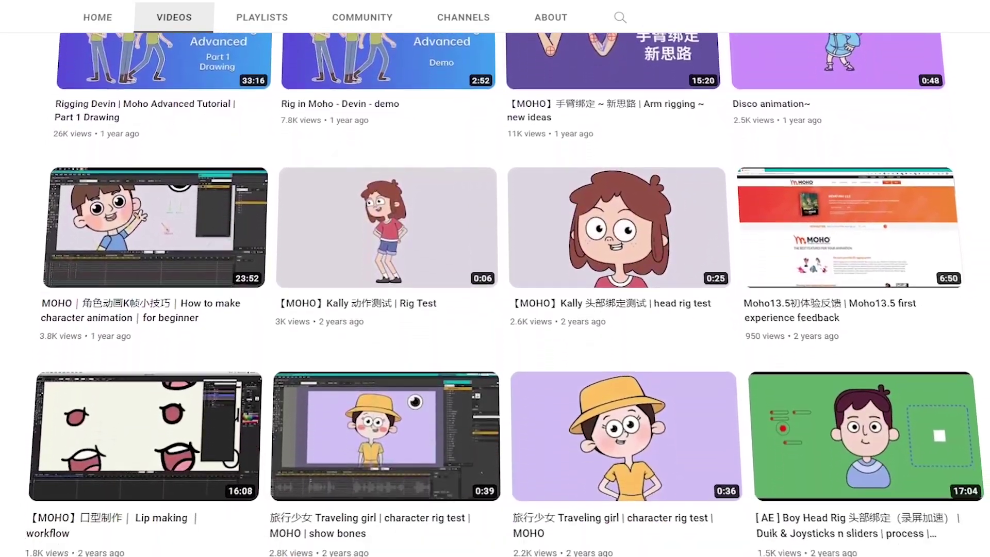
scroll(495, 309, down, 5)
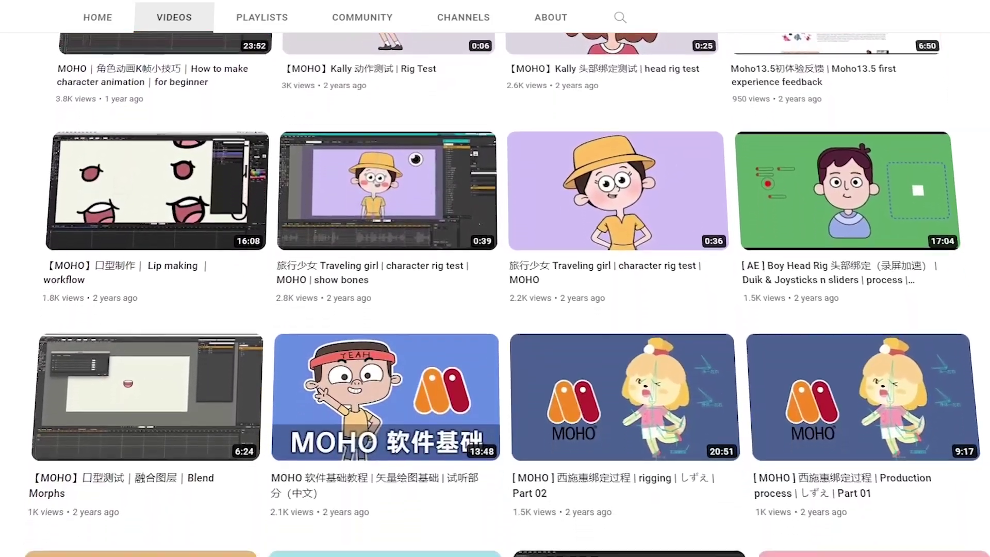
scroll(495, 310, down, 5)
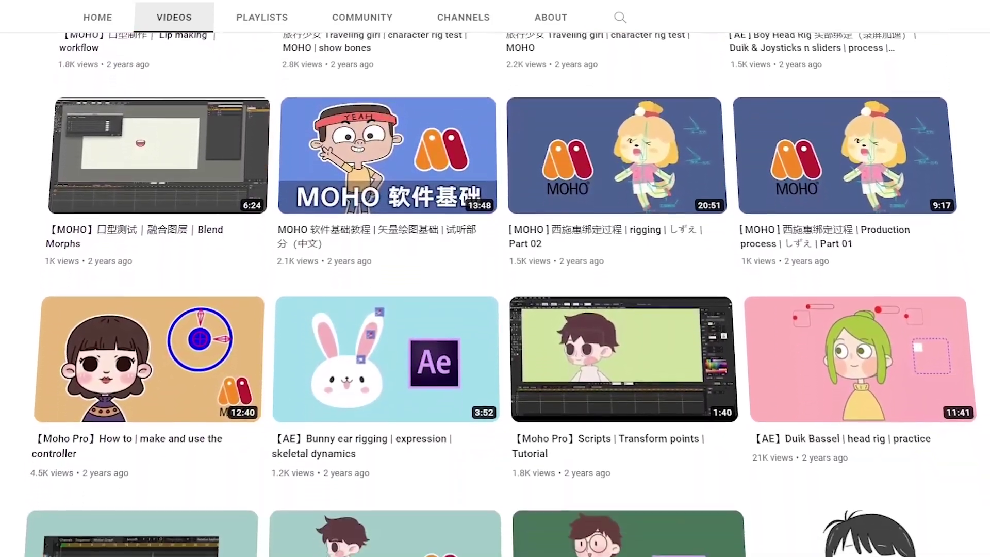
scroll(495, 309, down, 5)
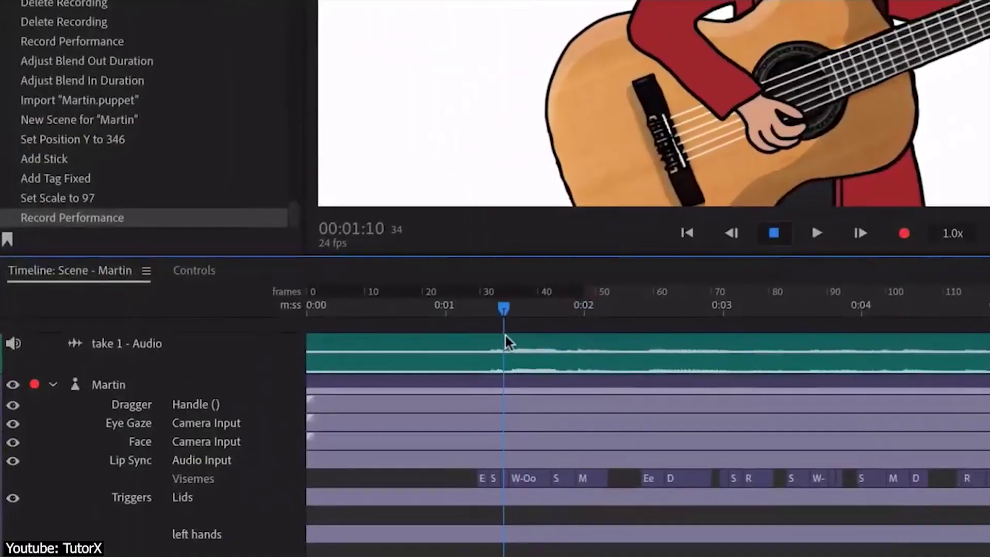
Step: At about 2 seconds, swap the S viseme for F (v) and fade out the camera take's end
drag(505, 335, 989, 369)
click(658, 458)
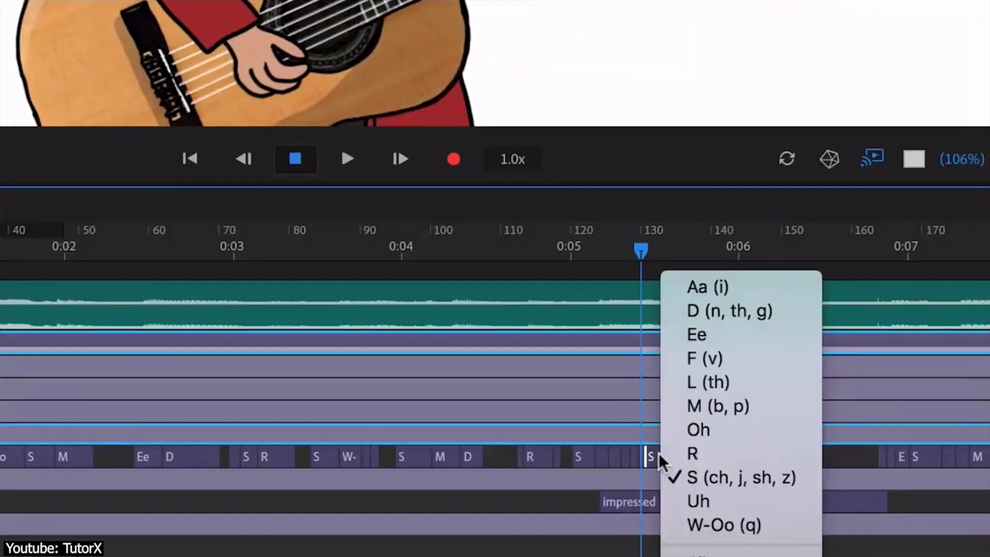
click(738, 358)
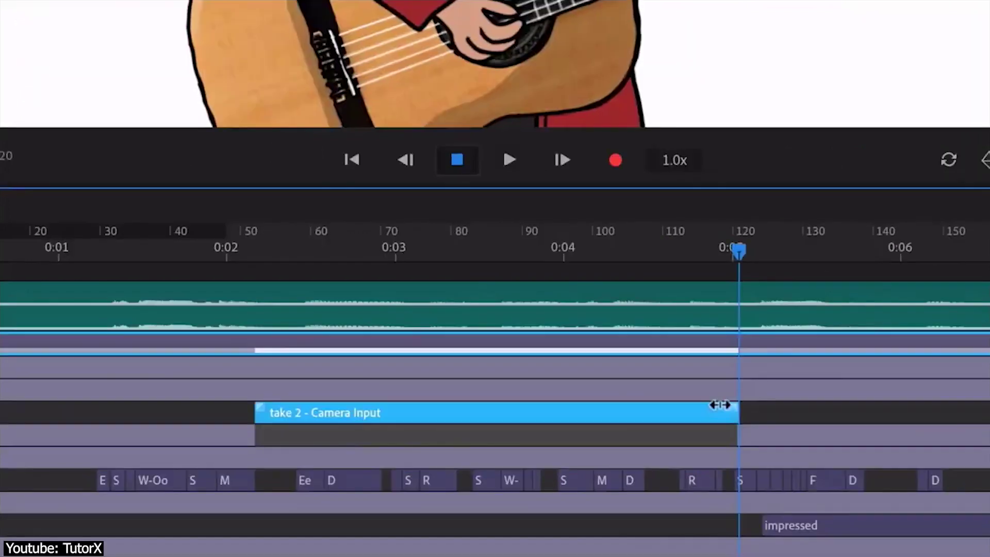
drag(720, 405, 620, 406)
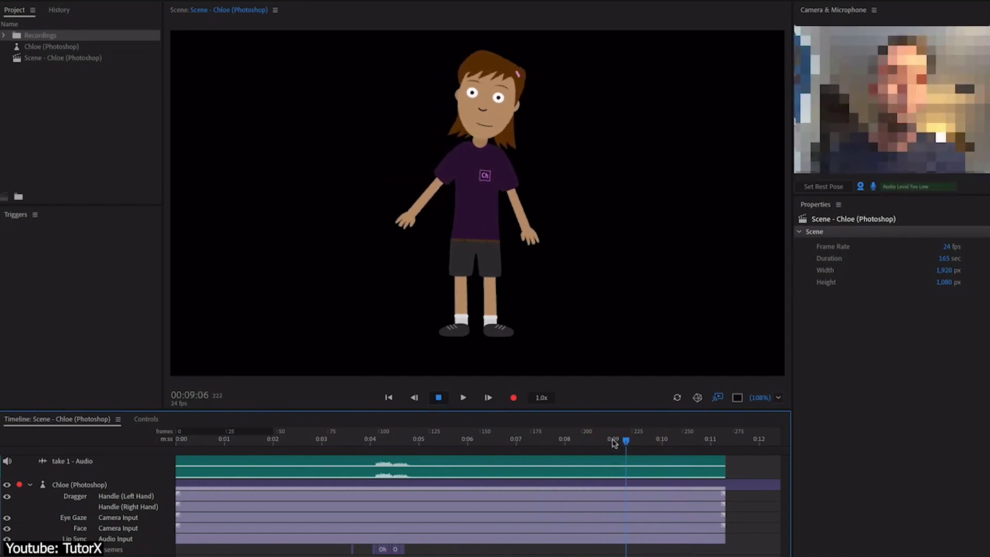
drag(642, 444, 569, 447)
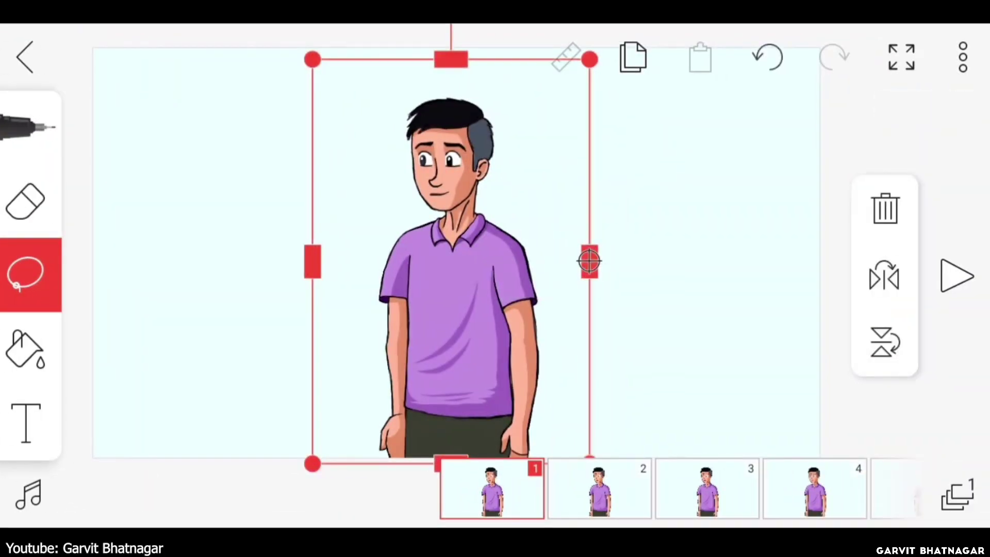
Step: Save the peach colour as Preset 3 and sample the orange colour from the canvas
click(578, 281)
drag(578, 281, 532, 271)
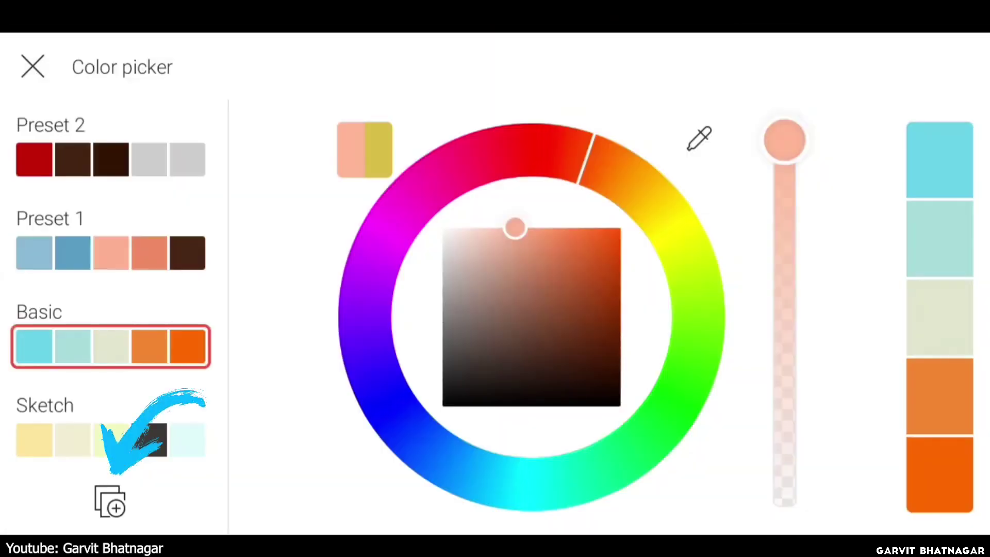
click(110, 501)
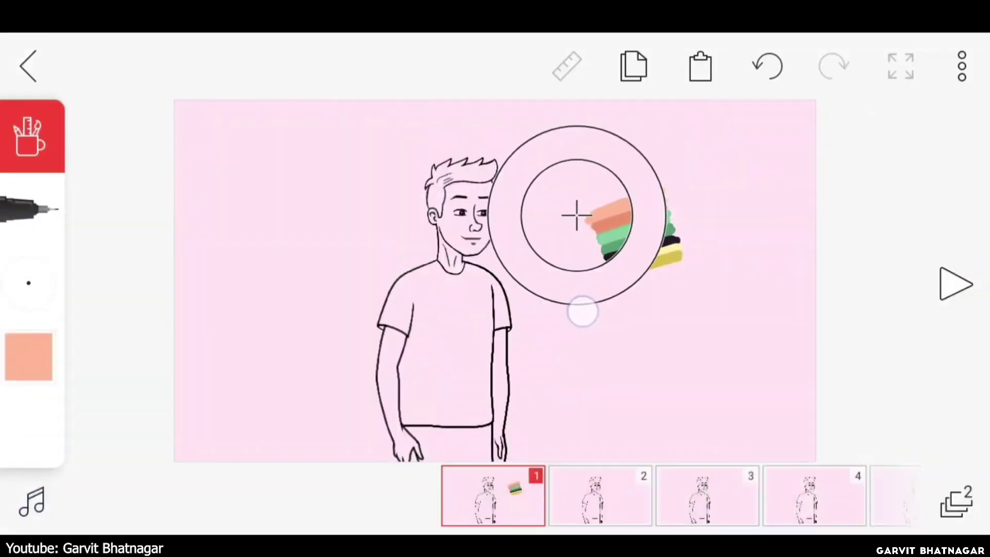
drag(581, 310, 613, 322)
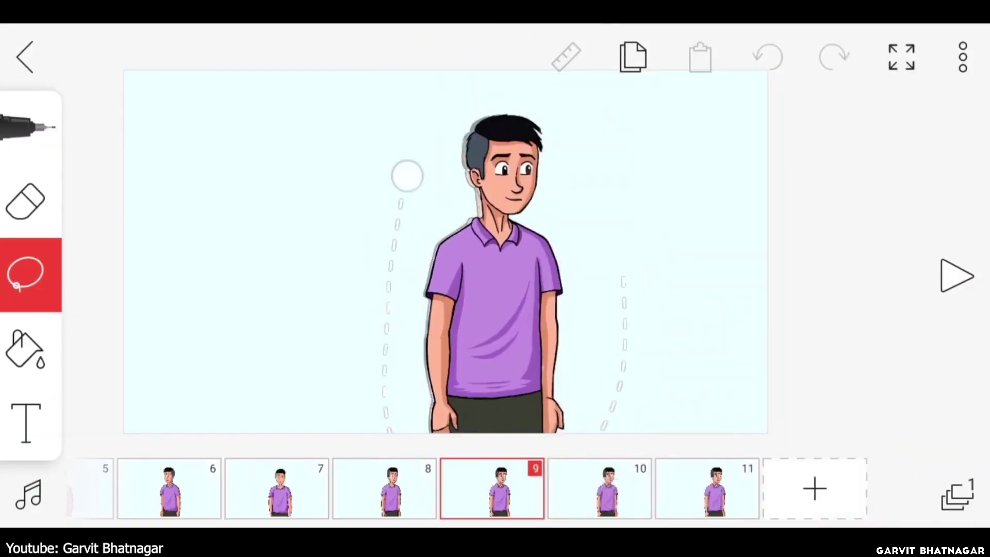
drag(407, 172, 619, 232)
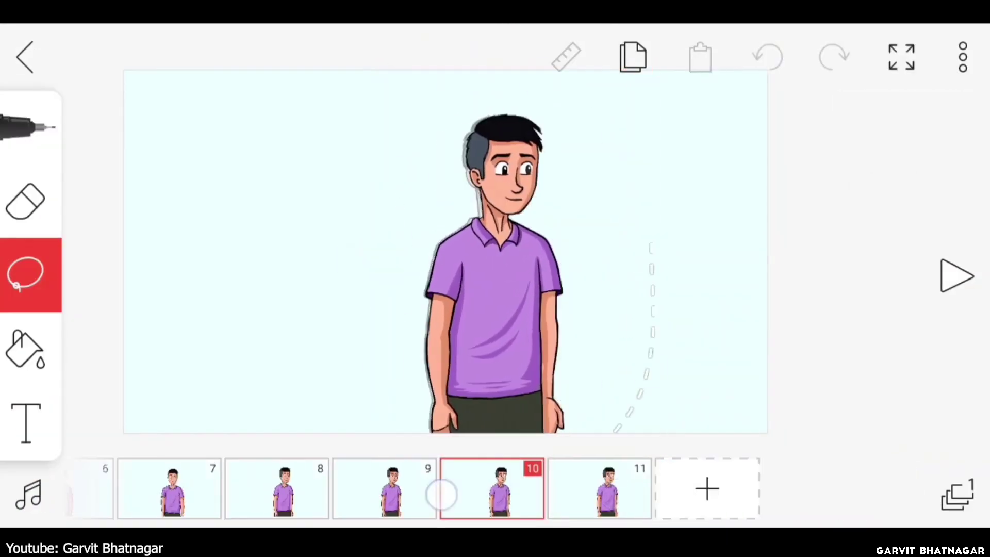
drag(652, 245, 643, 263)
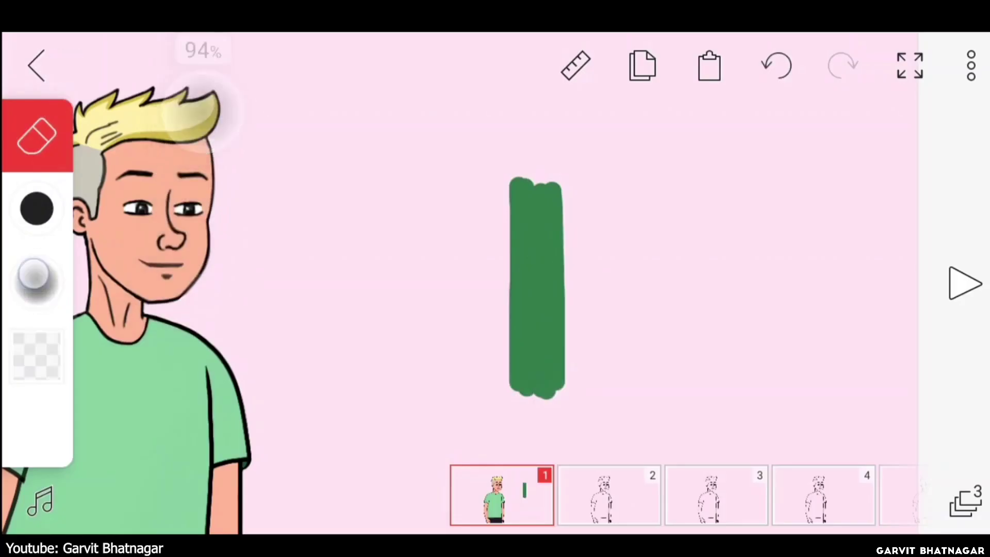
Step: Set the eraser to 5.80mm and soft-erase the left side of the green stroke
scroll(551, 312, up, 5)
drag(474, 417, 400, 442)
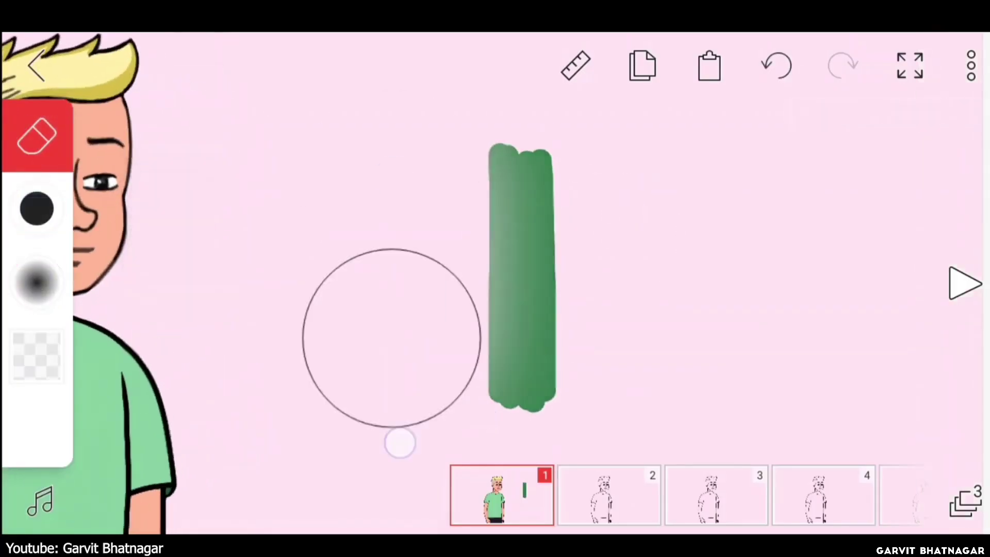
drag(37, 208, 205, 294)
drag(495, 289, 426, 168)
scroll(516, 288, down, 3)
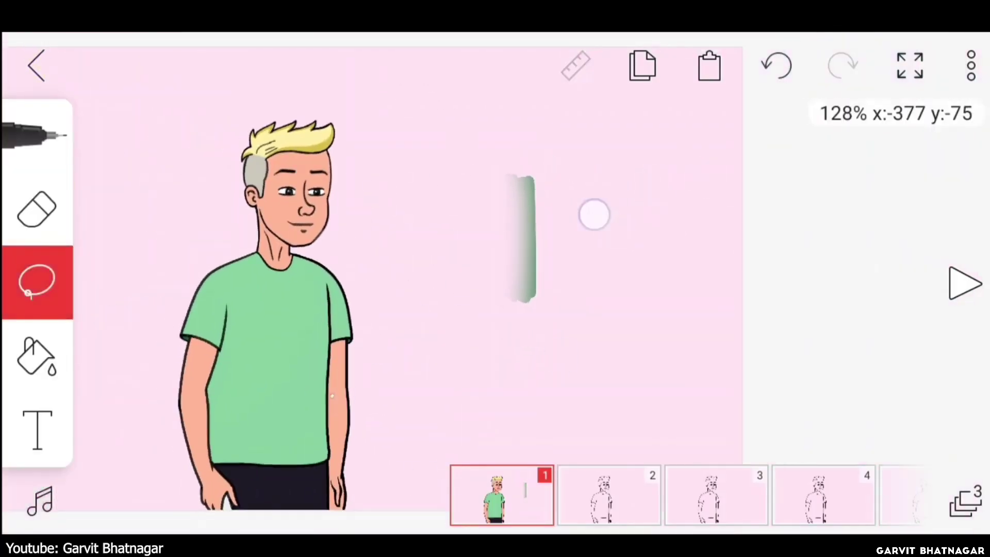
drag(567, 154, 488, 397)
scroll(459, 268, down, 3)
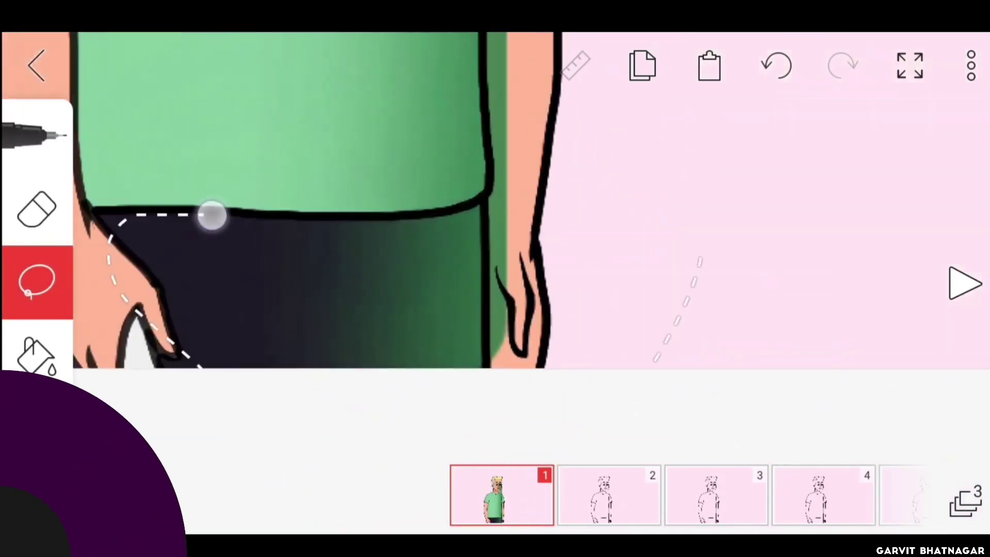